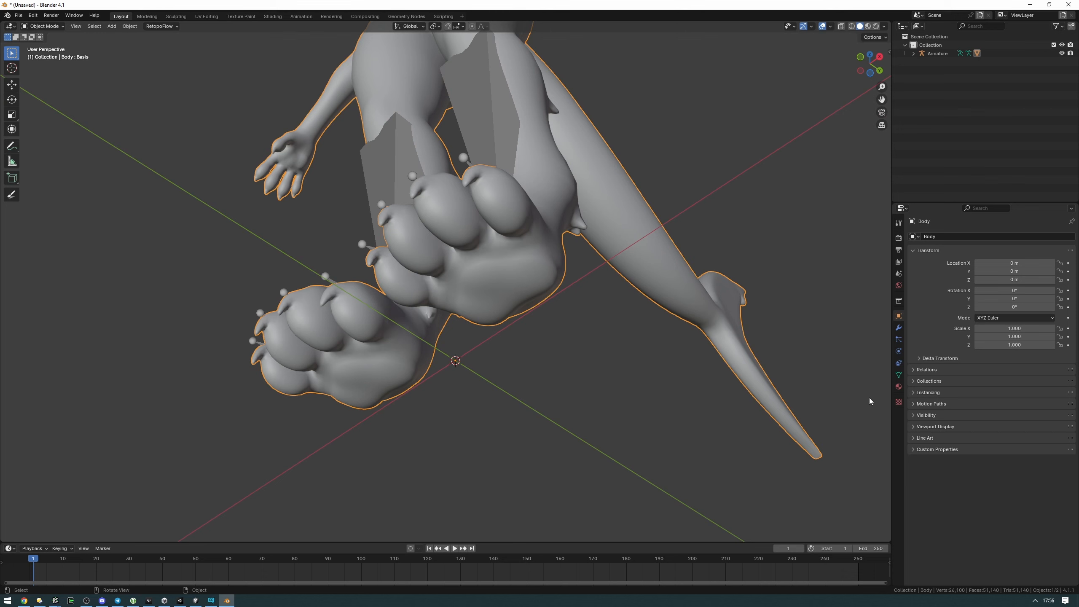
# Add a new material slot to the Body mesh with a new material named HypnoPaws
pyautogui.click(899, 387)
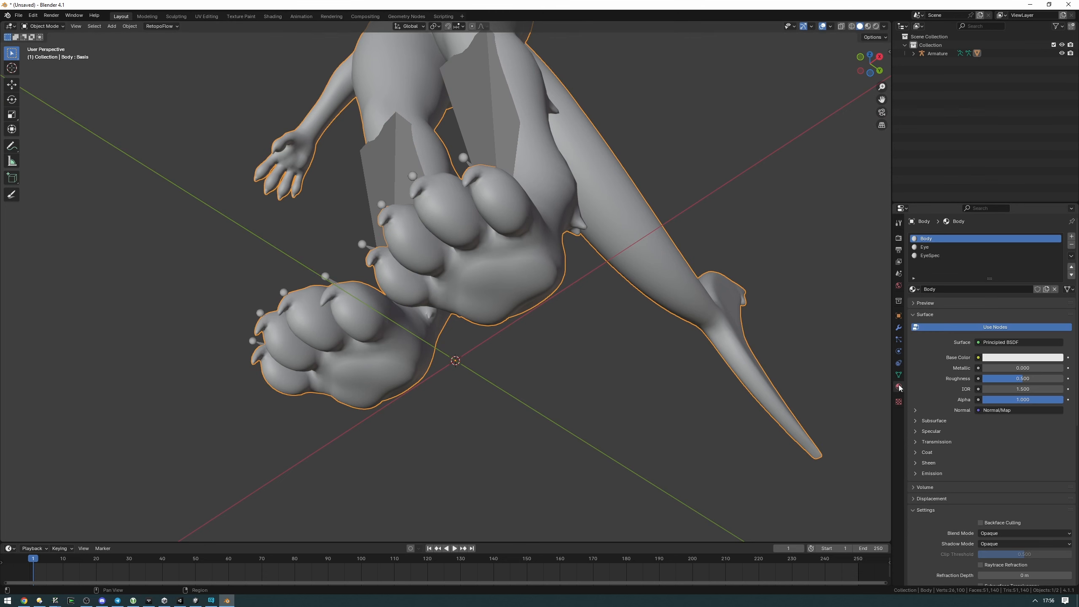
pyautogui.click(1071, 237)
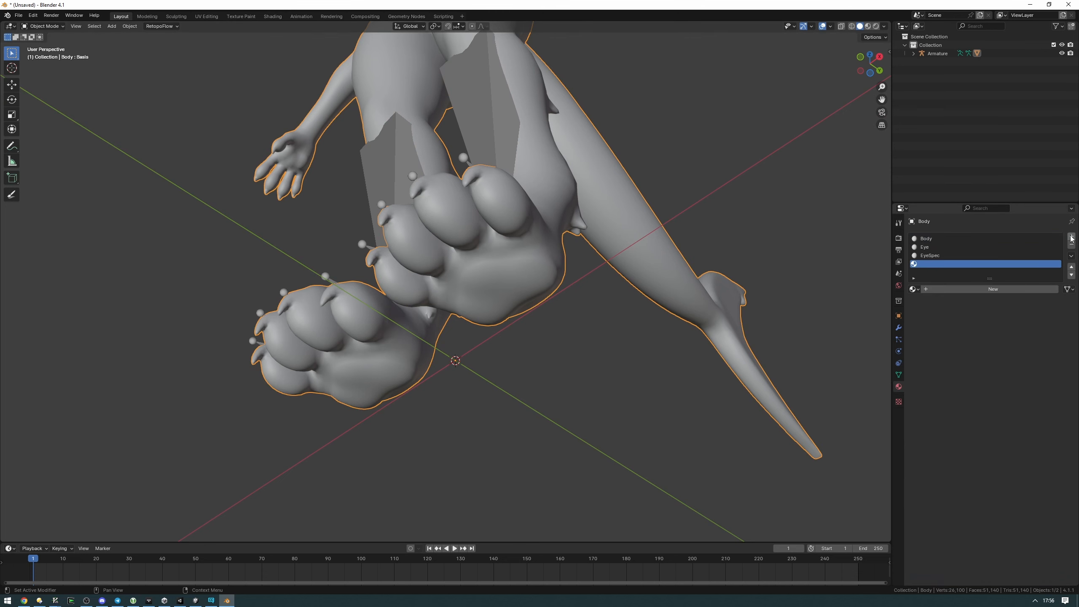
pyautogui.click(984, 292)
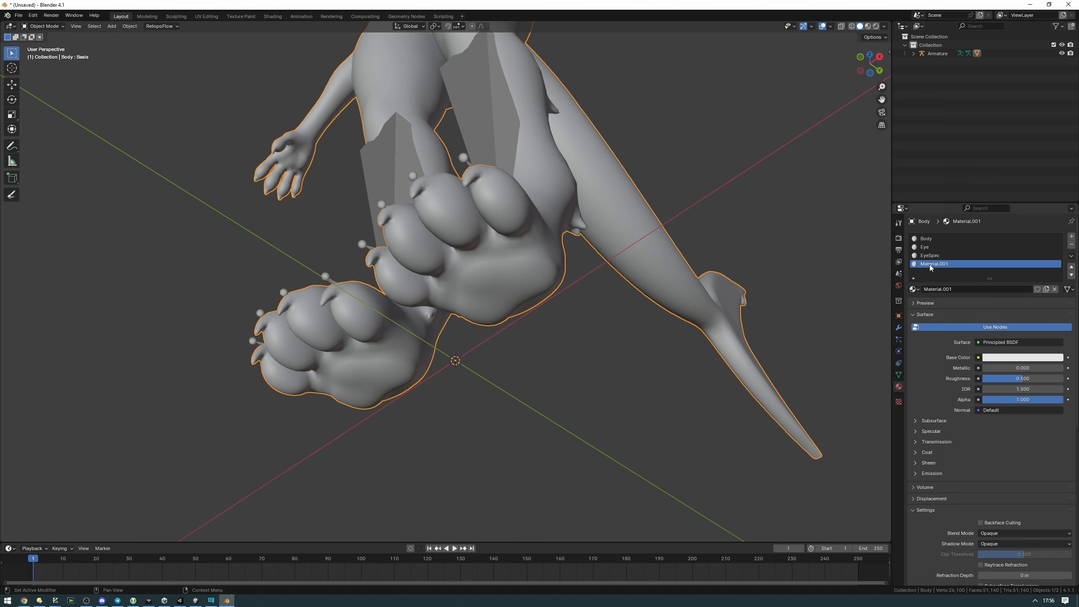
pyautogui.doubleClick(953, 264)
pyautogui.write('HypnoPaws')
pyautogui.press('Return')
# Enter Edit Mode on the body mesh and clear the existing selection
pyautogui.hotkey('ctrl', 'Tab')
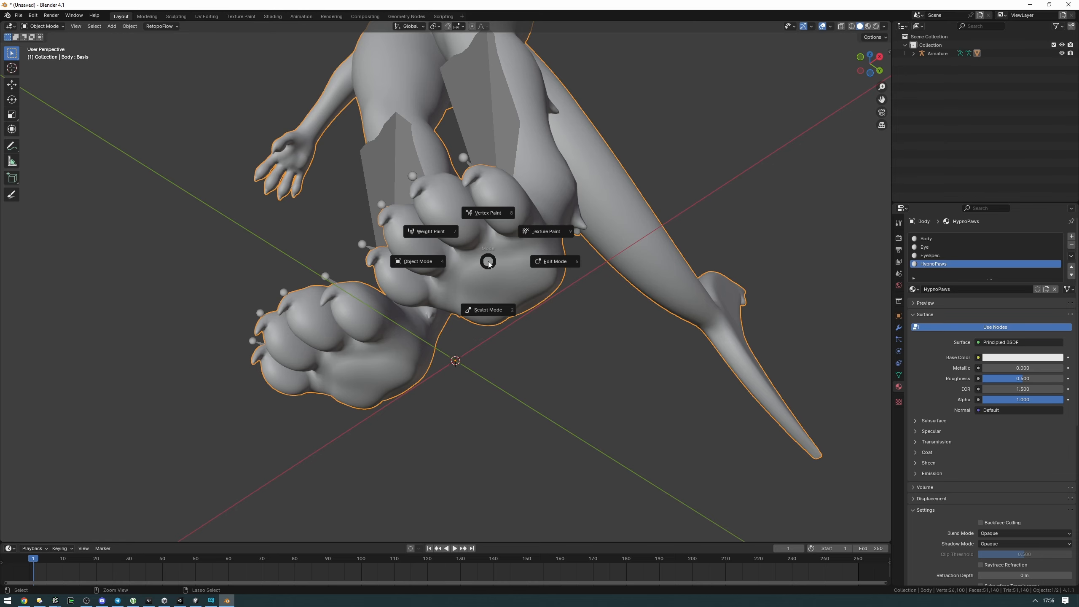
pyautogui.click(523, 264)
pyautogui.scroll(2, 525, 270)
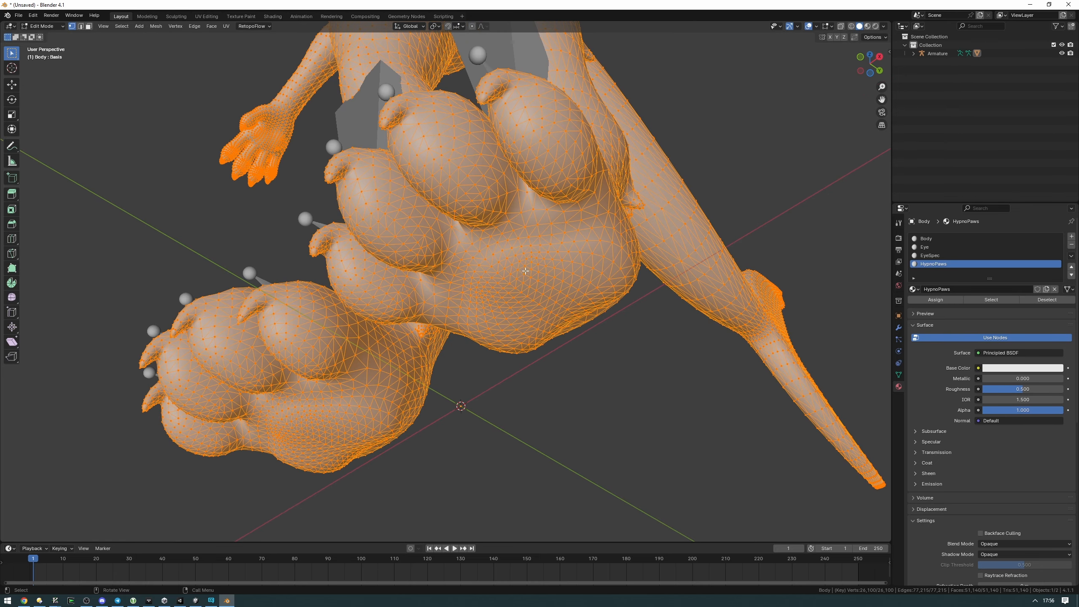
pyautogui.scroll(-2, 593, 321)
pyautogui.click(807, 121)
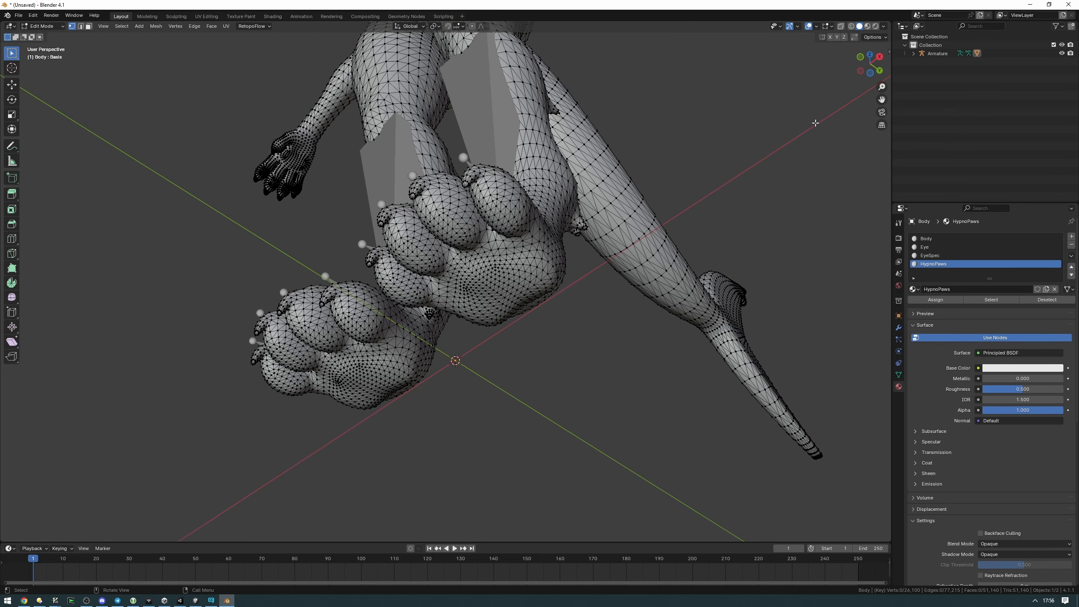
# Switch to face selection and select a first patch of faces on the outer edge of one foot's main pad
pyautogui.moveTo(516, 281); pyautogui.dragTo(503, 248, button='middle')
pyautogui.scroll(-2, 438, 208)
pyautogui.scroll(3, 518, 221)
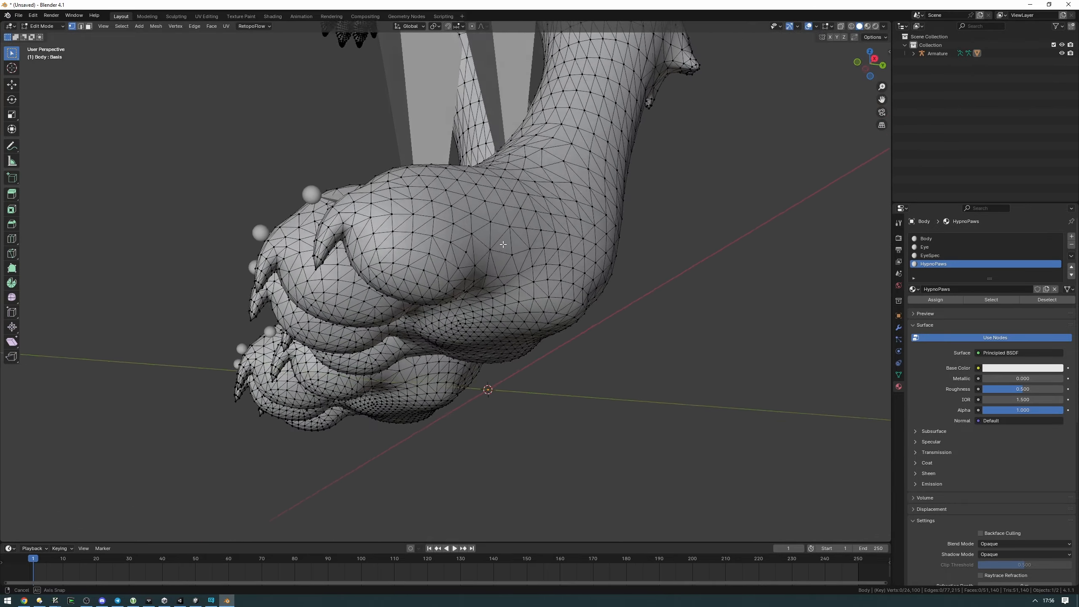
pyautogui.keyDown('shift'); pyautogui.moveTo(419, 308); pyautogui.dragTo(382, 238, button='middle'); pyautogui.keyUp('shift')
pyautogui.scroll(8, 374, 226)
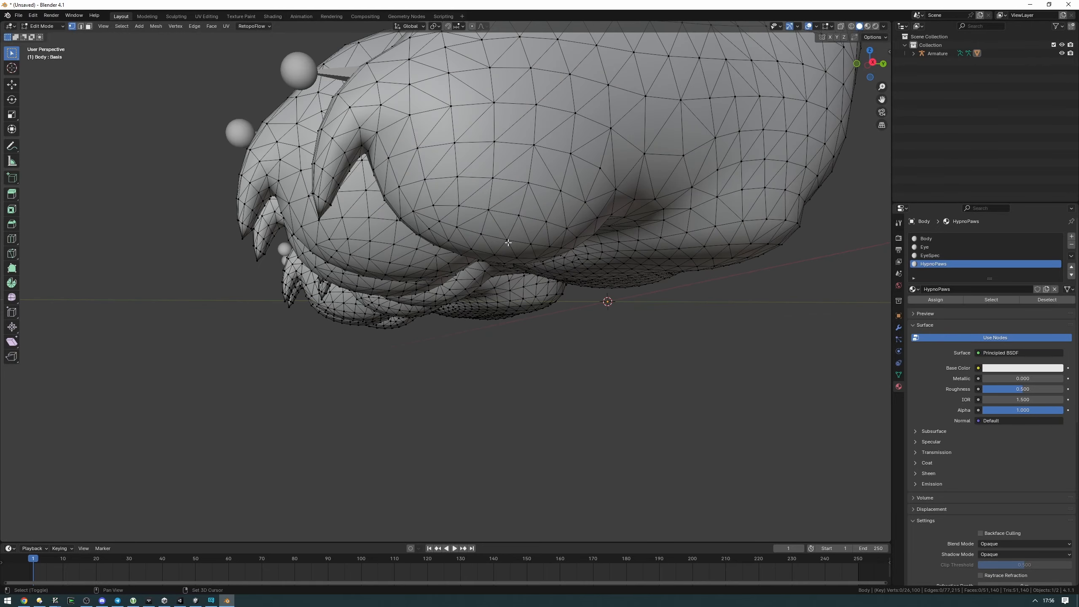
pyautogui.scroll(-3, 433, 251)
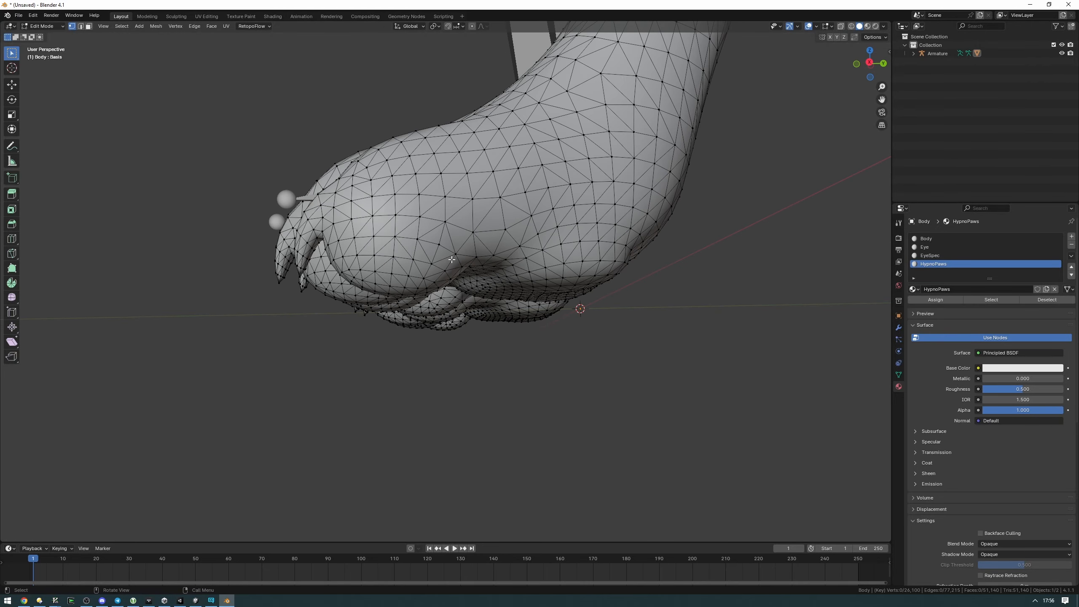
pyautogui.moveTo(451, 259); pyautogui.dragTo(468, 246, button='middle')
pyautogui.scroll(3, 488, 225)
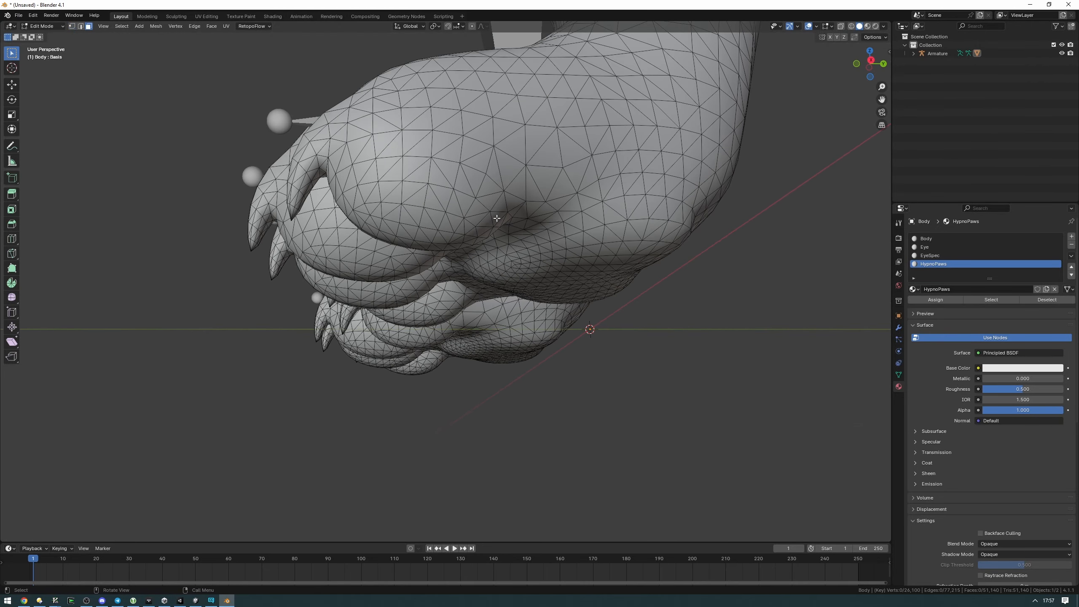
pyautogui.scroll(2, 509, 225)
pyautogui.keyDown('shift'); pyautogui.moveTo(572, 243); pyautogui.dragTo(474, 250, button='middle'); pyautogui.keyUp('shift')
pyautogui.moveTo(399, 244); pyautogui.dragTo(412, 233, button='middle')
pyautogui.scroll(2, 412, 233)
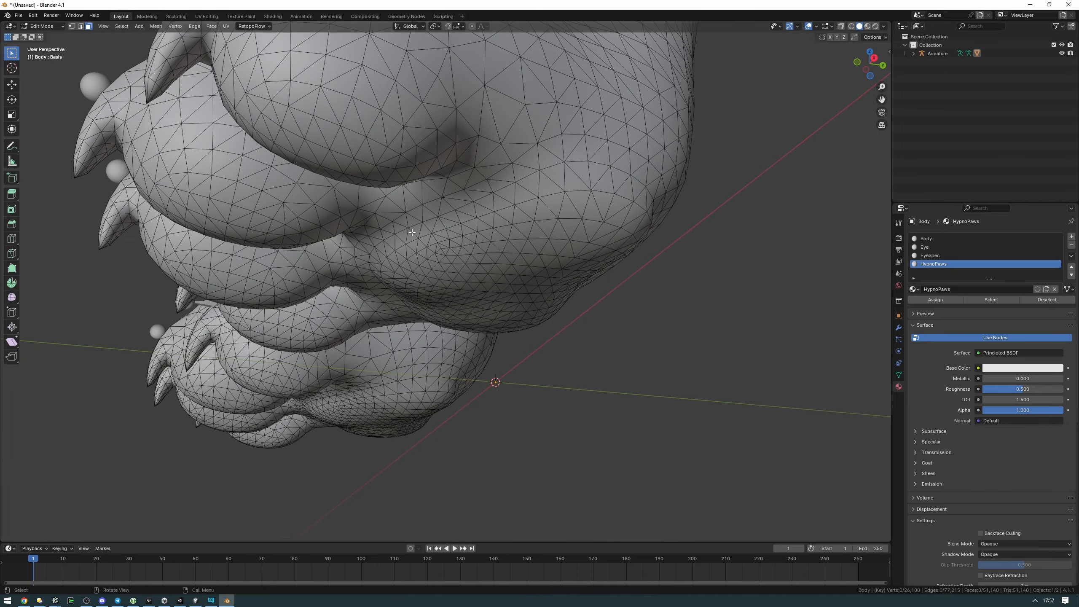
pyautogui.moveTo(529, 246); pyautogui.dragTo(478, 271, button='middle')
pyautogui.moveTo(497, 288); pyautogui.dragTo(497, 288)
# Extend the face selection around the foot until it covers the main pad and the four toe pads
pyautogui.moveTo(496, 289); pyautogui.dragTo(429, 255, button='middle')
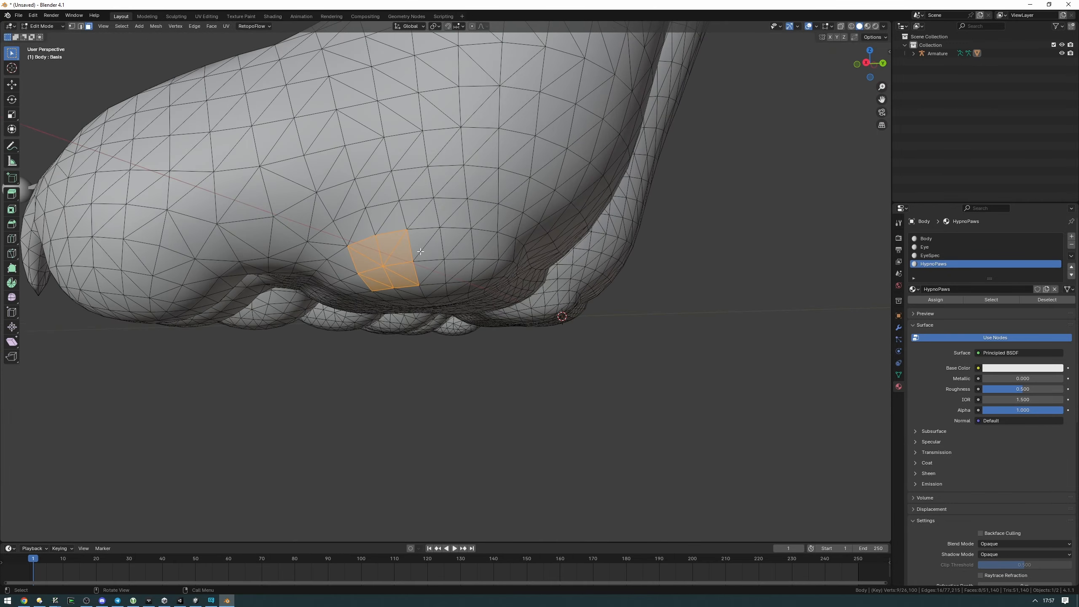
pyautogui.keyDown('shift'); pyautogui.moveTo(429, 251); pyautogui.dragTo(458, 272); pyautogui.keyUp('shift')
pyautogui.moveTo(460, 272); pyautogui.dragTo(395, 256, button='middle')
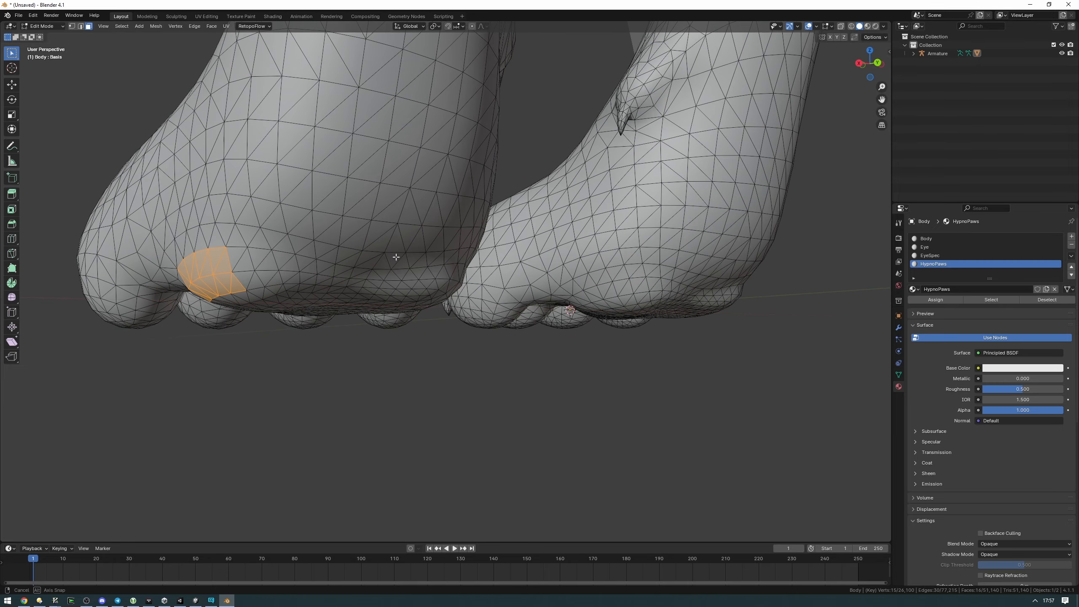
pyautogui.keyDown('shift'); pyautogui.moveTo(243, 256); pyautogui.dragTo(269, 288); pyautogui.keyUp('shift')
pyautogui.keyDown('shift'); pyautogui.moveTo(259, 258); pyautogui.dragTo(284, 281); pyautogui.keyUp('shift')
pyautogui.keyDown('shift'); pyautogui.moveTo(295, 273); pyautogui.dragTo(317, 289); pyautogui.keyUp('shift')
pyautogui.keyDown('shift'); pyautogui.moveTo(315, 271); pyautogui.dragTo(334, 291); pyautogui.keyUp('shift')
pyautogui.keyDown('shift'); pyautogui.moveTo(339, 281); pyautogui.dragTo(355, 292); pyautogui.keyUp('shift')
pyautogui.moveTo(358, 291); pyautogui.dragTo(336, 276, button='middle')
pyautogui.keyDown('shift'); pyautogui.moveTo(316, 270); pyautogui.dragTo(420, 287); pyautogui.keyUp('shift')
pyautogui.keyDown('shift'); pyautogui.click(306, 263); pyautogui.keyUp('shift')
pyautogui.moveTo(425, 286); pyautogui.dragTo(424, 257, button='middle')
pyautogui.keyDown('shift'); pyautogui.moveTo(439, 238); pyautogui.dragTo(460, 263); pyautogui.keyUp('shift')
pyautogui.moveTo(460, 263); pyautogui.dragTo(429, 249, button='middle')
pyautogui.keyDown('shift'); pyautogui.moveTo(406, 241); pyautogui.dragTo(410, 247); pyautogui.keyUp('shift')
pyautogui.keyDown('shift'); pyautogui.moveTo(442, 240); pyautogui.dragTo(516, 276); pyautogui.keyUp('shift')
pyautogui.moveTo(459, 247); pyautogui.dragTo(507, 253, button='middle')
pyautogui.keyDown('shift'); pyautogui.moveTo(478, 220); pyautogui.dragTo(550, 202); pyautogui.keyUp('shift')
pyautogui.keyDown('shift'); pyautogui.click(470, 215); pyautogui.keyUp('shift')
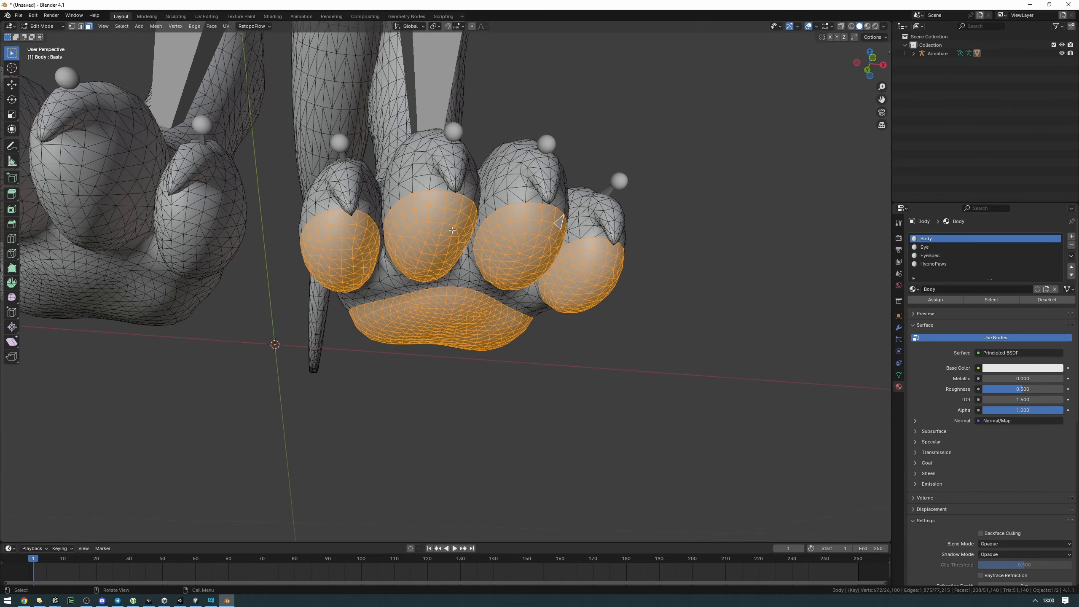
# Mirror the pad selection across X with Select Mirror and enable Extend so both feet's pads are selected
pyautogui.moveTo(452, 230); pyautogui.dragTo(427, 226, button='middle')
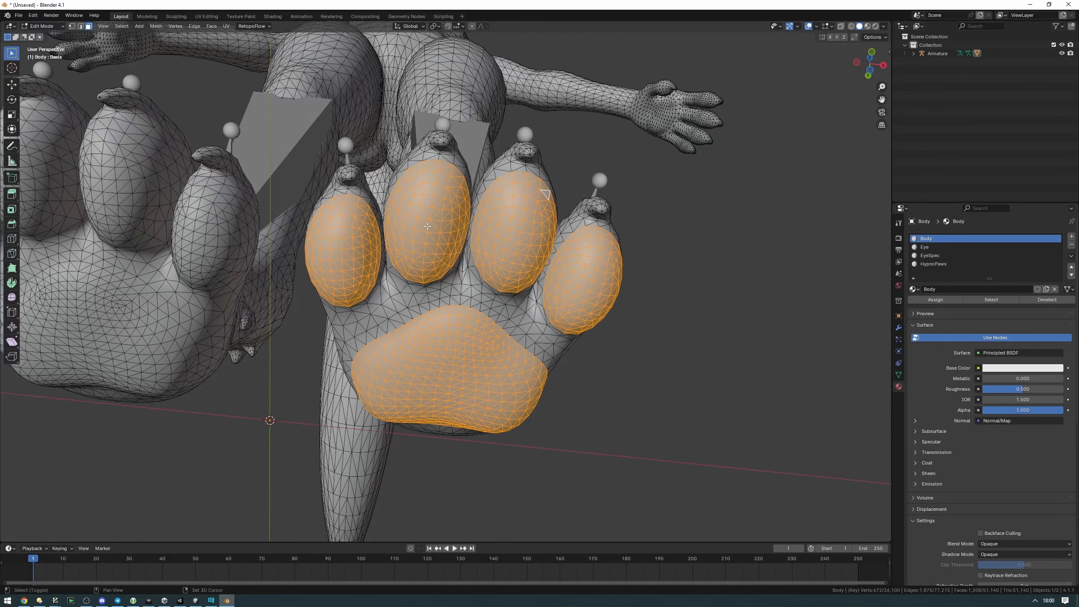
pyautogui.keyDown('shift'); pyautogui.moveTo(344, 216); pyautogui.dragTo(448, 229, button='middle'); pyautogui.keyUp('shift')
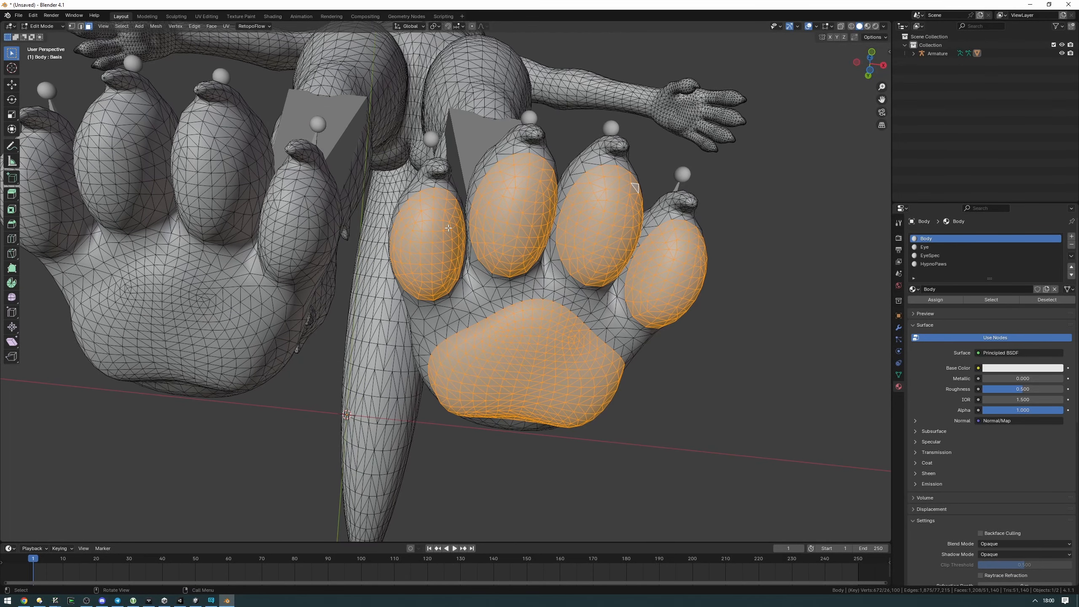
pyautogui.press('F3')
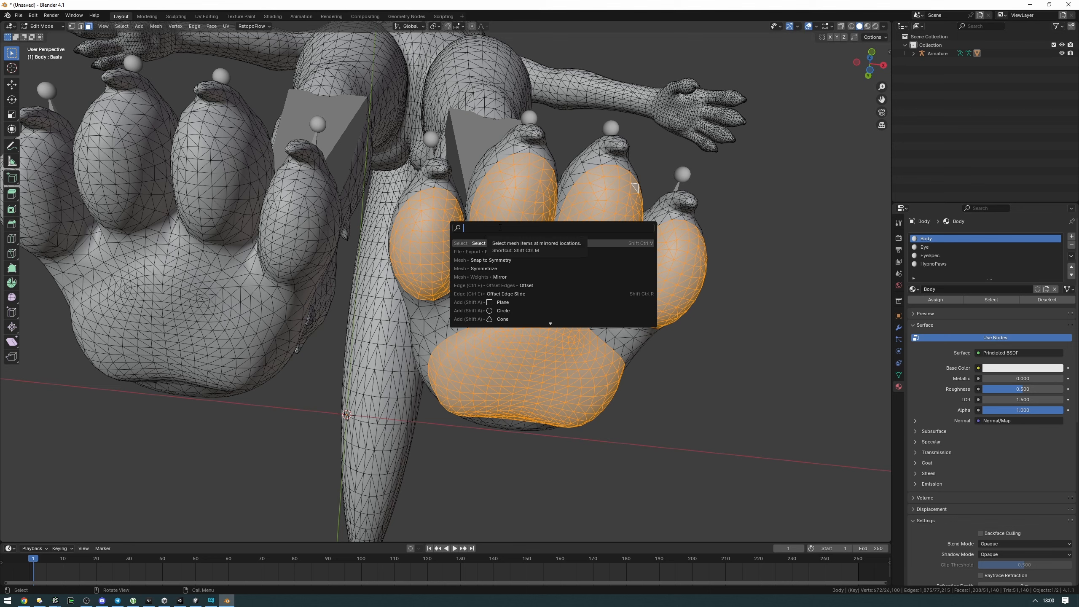
pyautogui.write('select mirr')
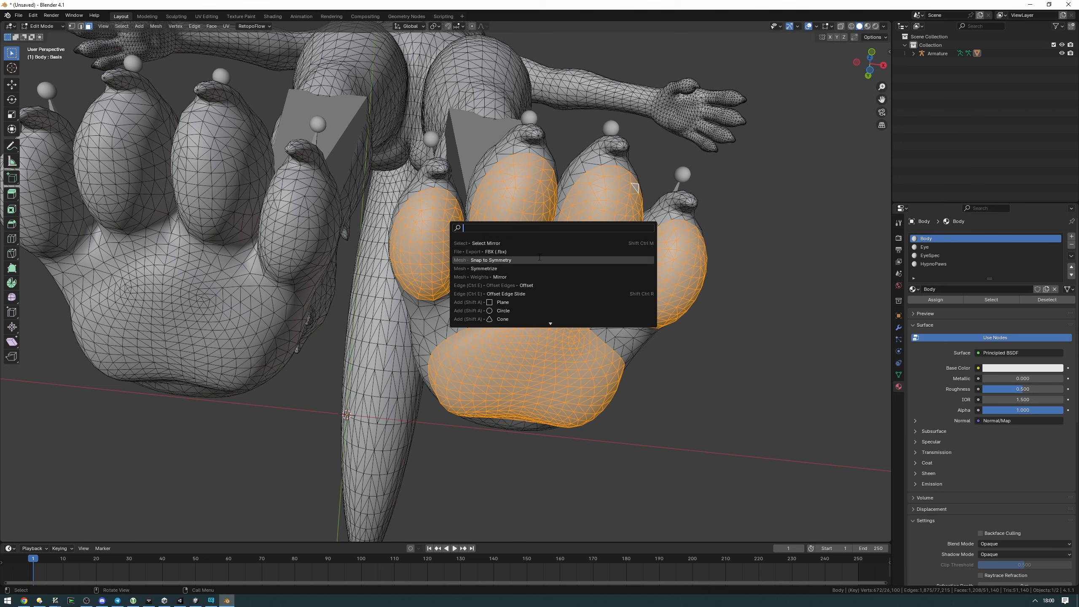
pyautogui.write('or')
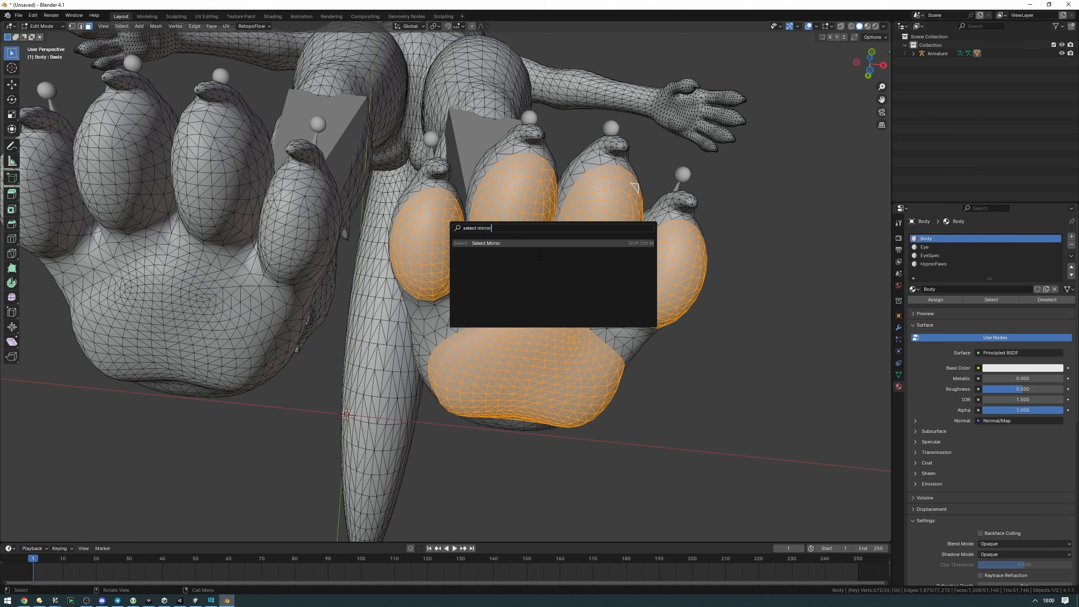
pyautogui.press('Return')
pyautogui.keyDown('shift'); pyautogui.moveTo(470, 256); pyautogui.dragTo(490, 253, button='middle'); pyautogui.keyUp('shift')
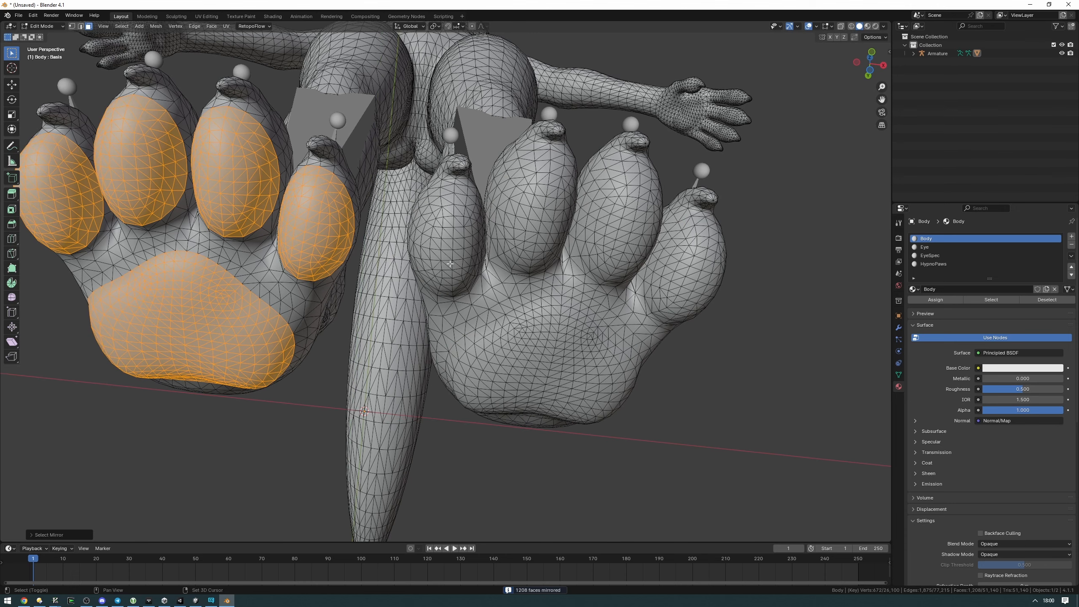
pyautogui.click(32, 534)
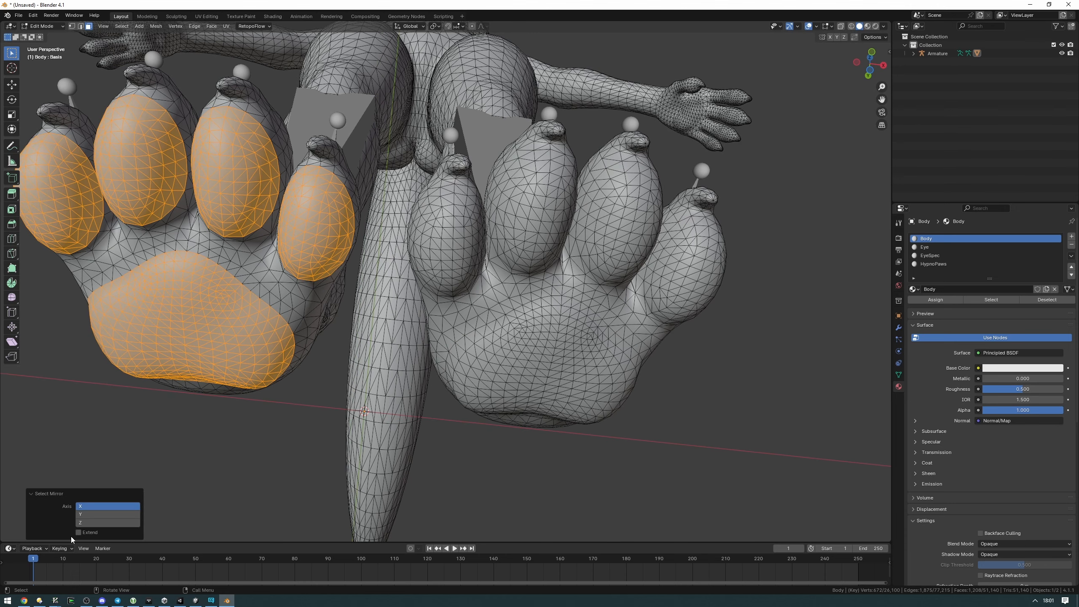
pyautogui.click(82, 533)
pyautogui.scroll(-3, 522, 348)
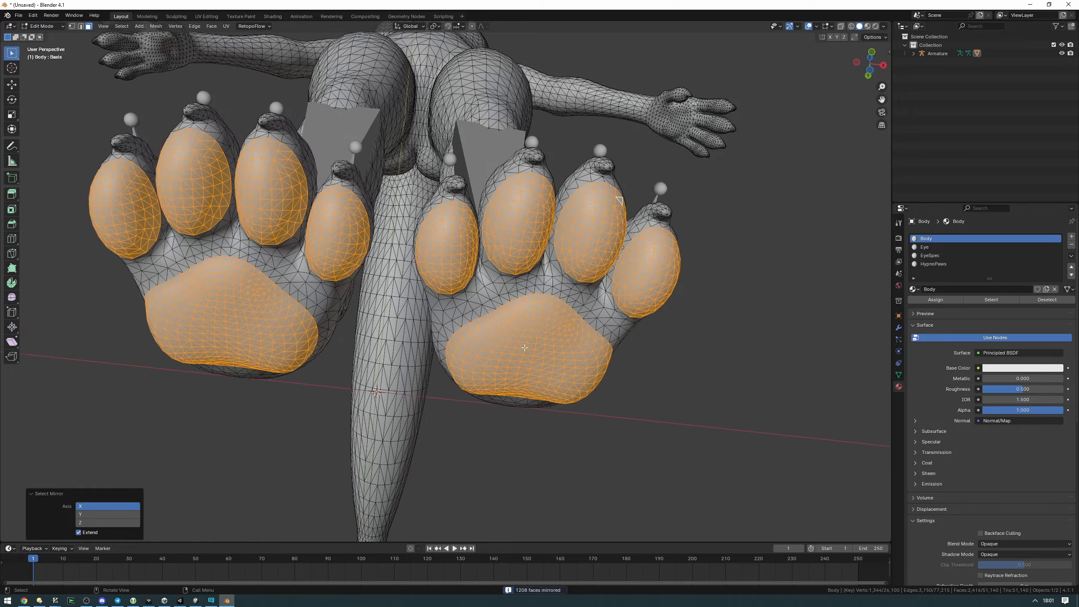
# Duplicate the selected pad faces of both feet in place, without moving the copy
pyautogui.moveTo(463, 346); pyautogui.dragTo(634, 240, button='middle')
pyautogui.moveTo(386, 240); pyautogui.dragTo(448, 282, button='middle')
pyautogui.scroll(3, 448, 282)
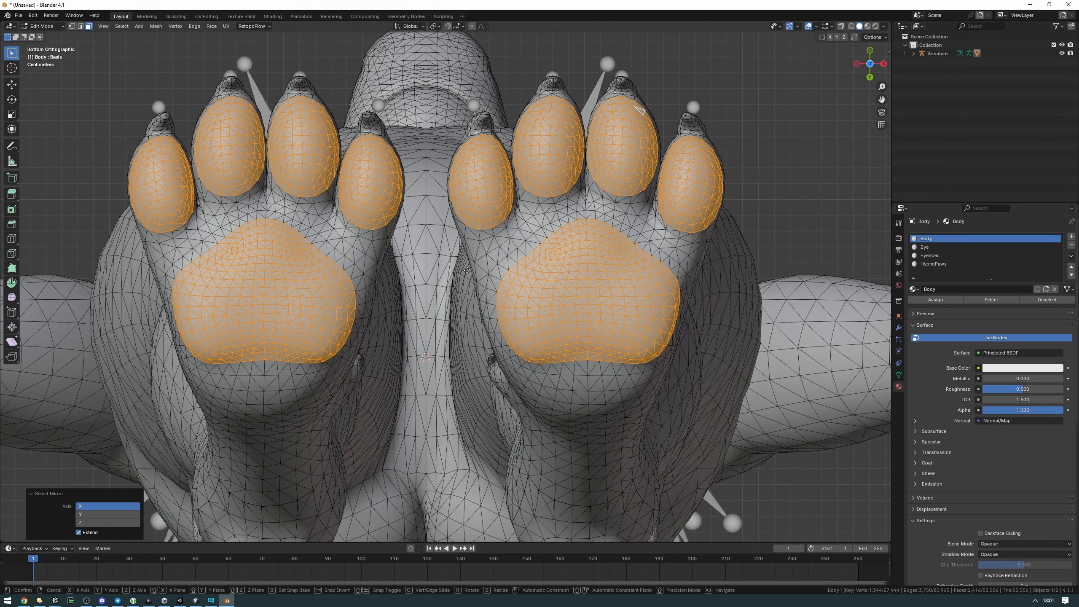
pyautogui.hotkey('shift', 'd')
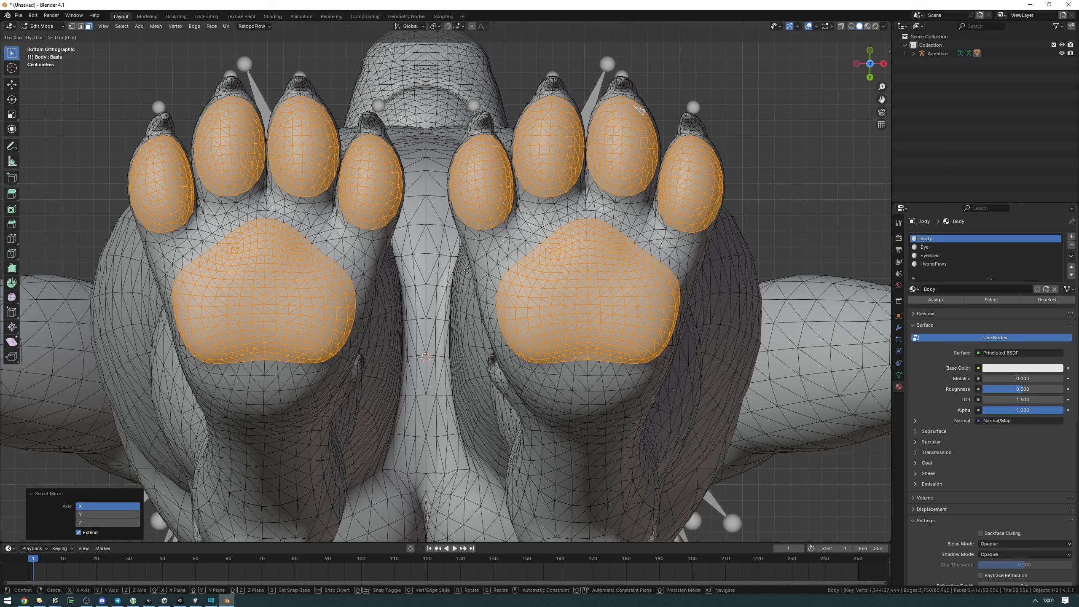
pyautogui.press('Escape')
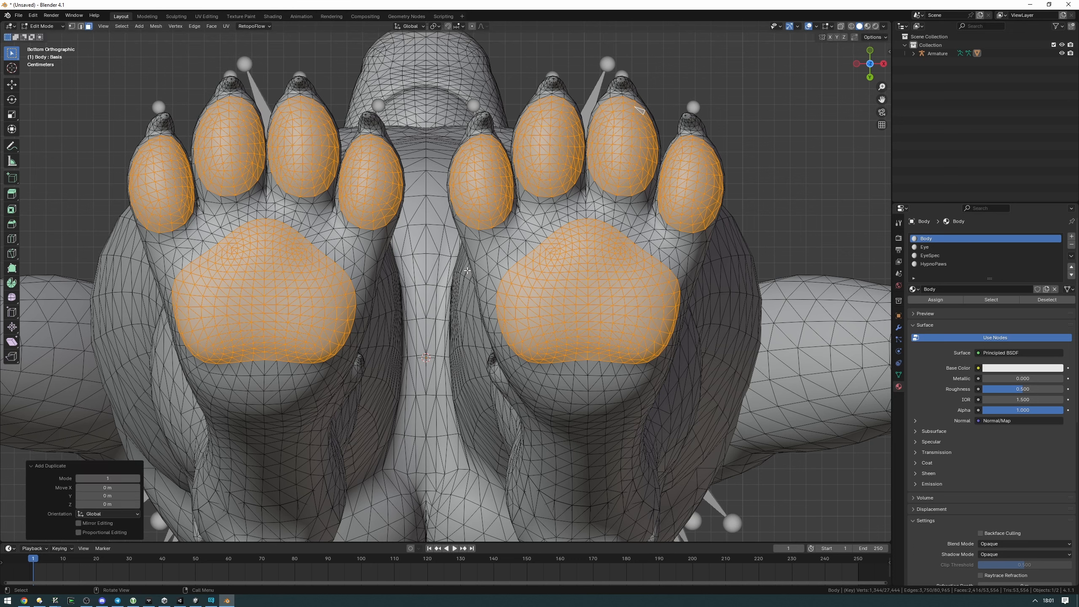
# Set the transform pivot point to Individual Origins and scale the duplicated pads up to about 1.023
pyautogui.click(434, 28)
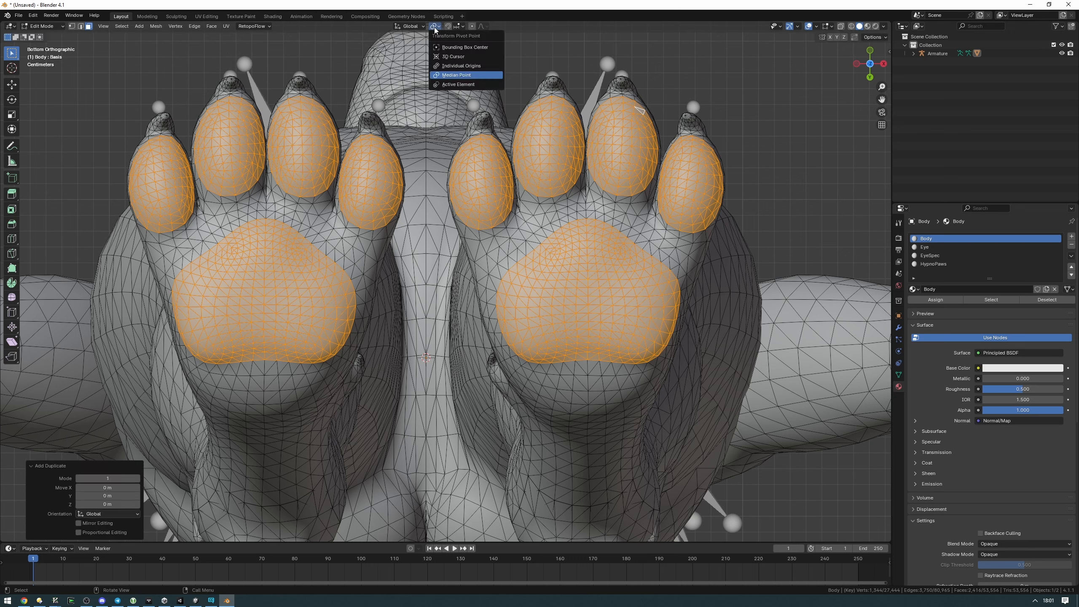
pyautogui.click(447, 64)
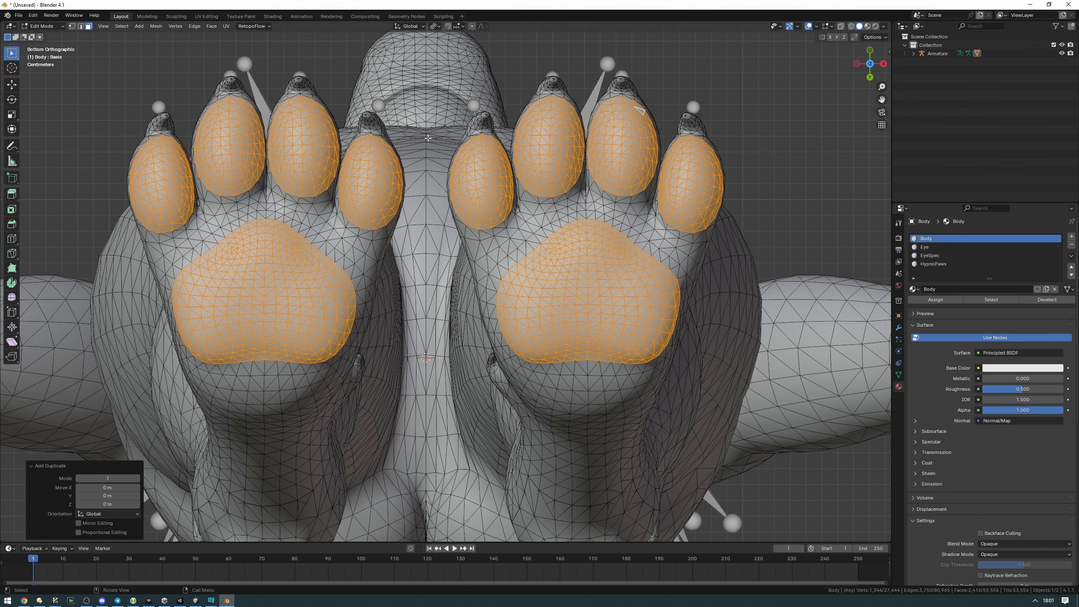
pyautogui.keyDown('shift'); pyautogui.moveTo(428, 139); pyautogui.dragTo(433, 139, button='middle'); pyautogui.keyUp('shift')
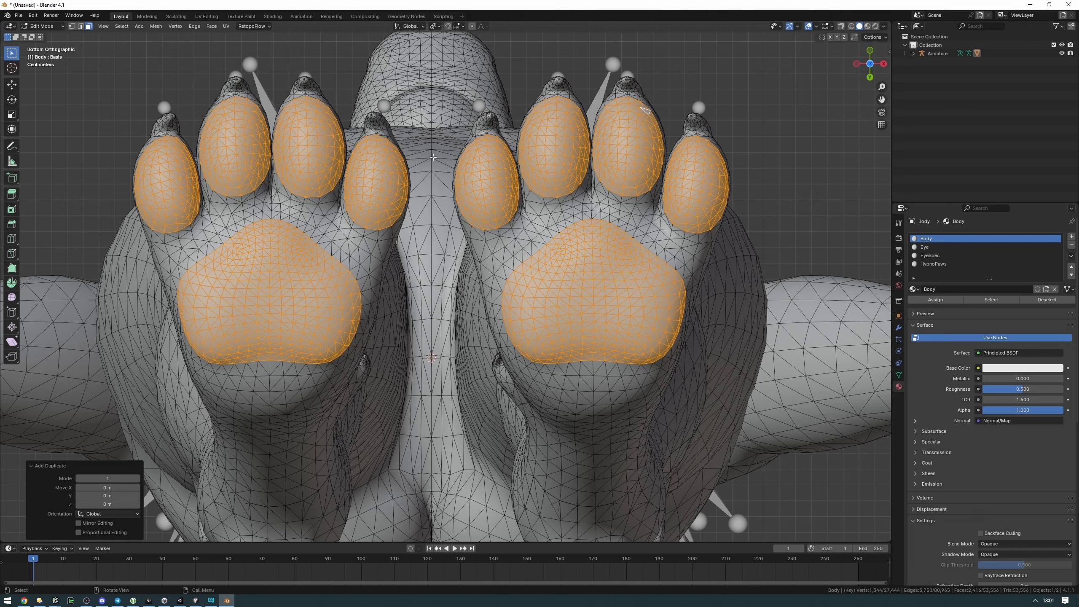
pyautogui.press('s')
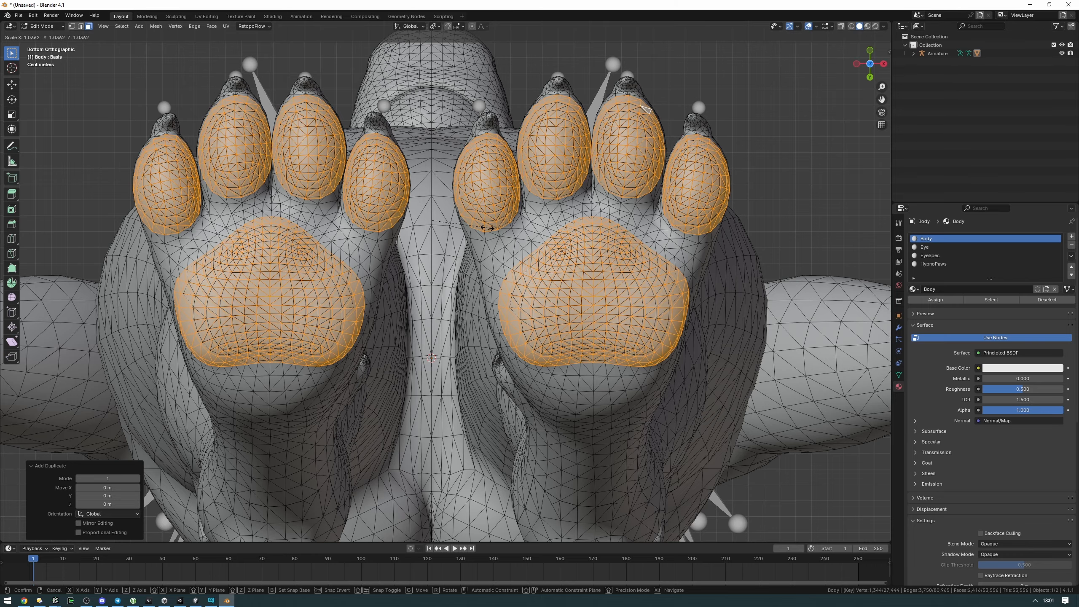
pyautogui.click(487, 229)
# Move the duplicated pads down along Z by about 0.000321 m in a side view
pyautogui.moveTo(487, 228); pyautogui.dragTo(510, 293, button='middle')
pyautogui.scroll(4, 497, 256)
pyautogui.scroll(2, 496, 255)
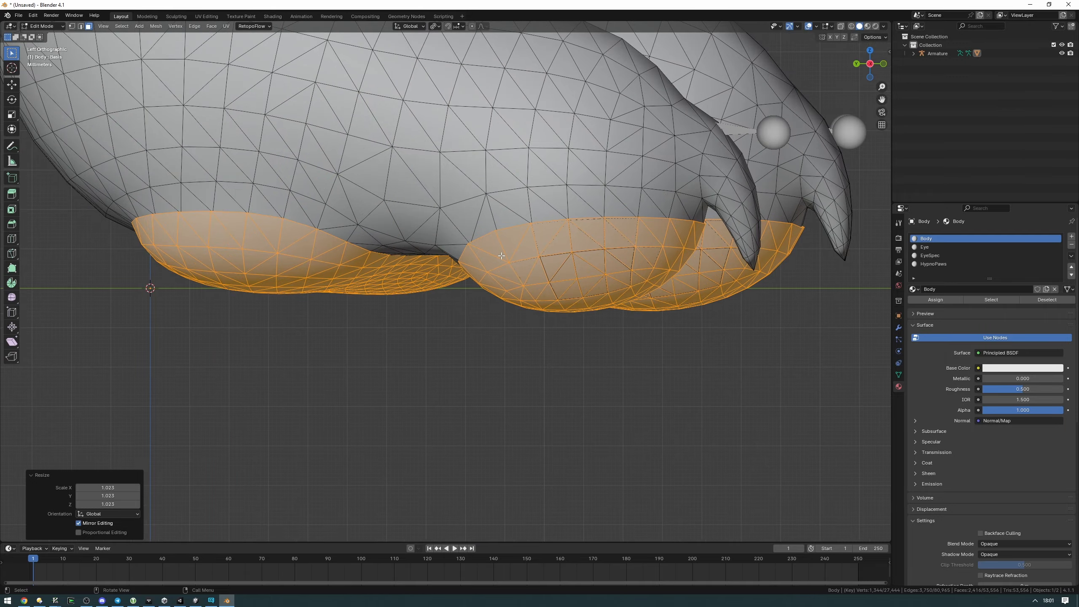
pyautogui.press('g')
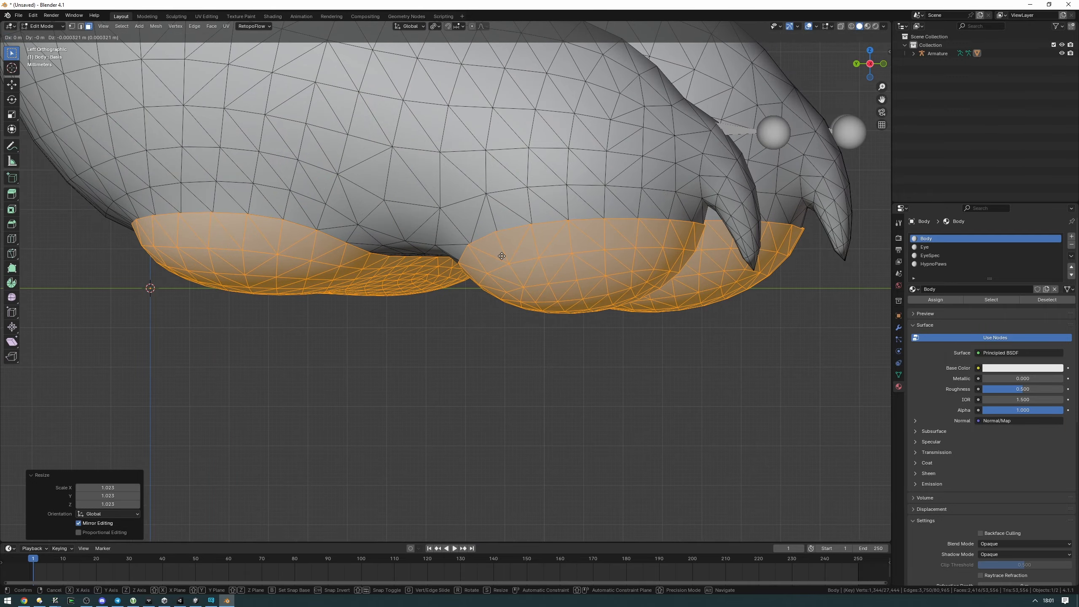
pyautogui.click(502, 256)
# Assign the HypnoPaws material to the duplicated pad faces
pyautogui.moveTo(502, 256); pyautogui.dragTo(431, 255, button='middle')
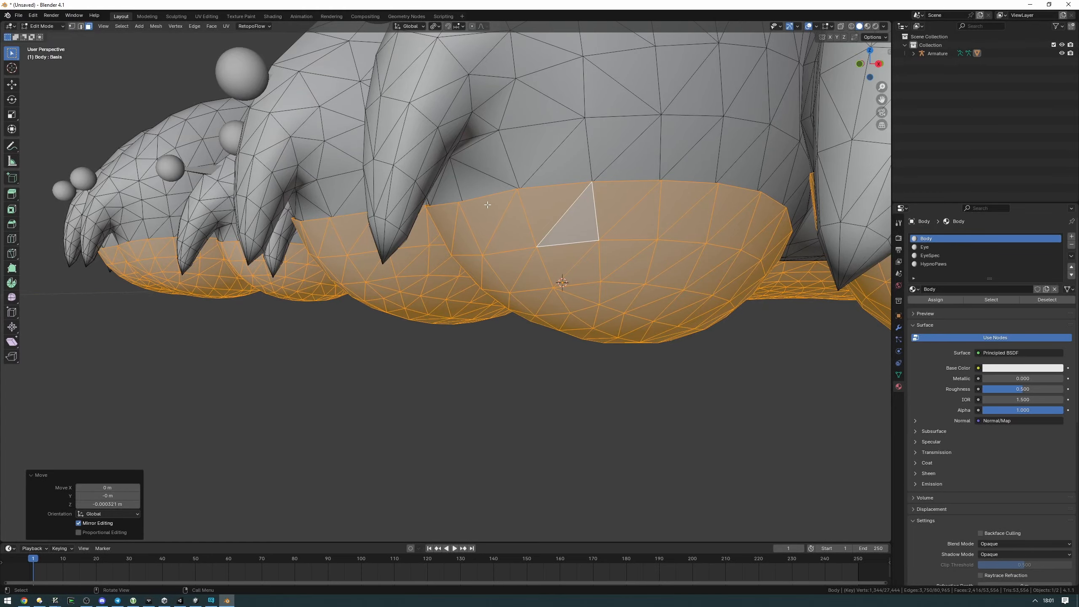
pyautogui.scroll(-8, 489, 204)
pyautogui.moveTo(465, 209); pyautogui.dragTo(486, 174, button='middle')
pyautogui.scroll(1, 475, 187)
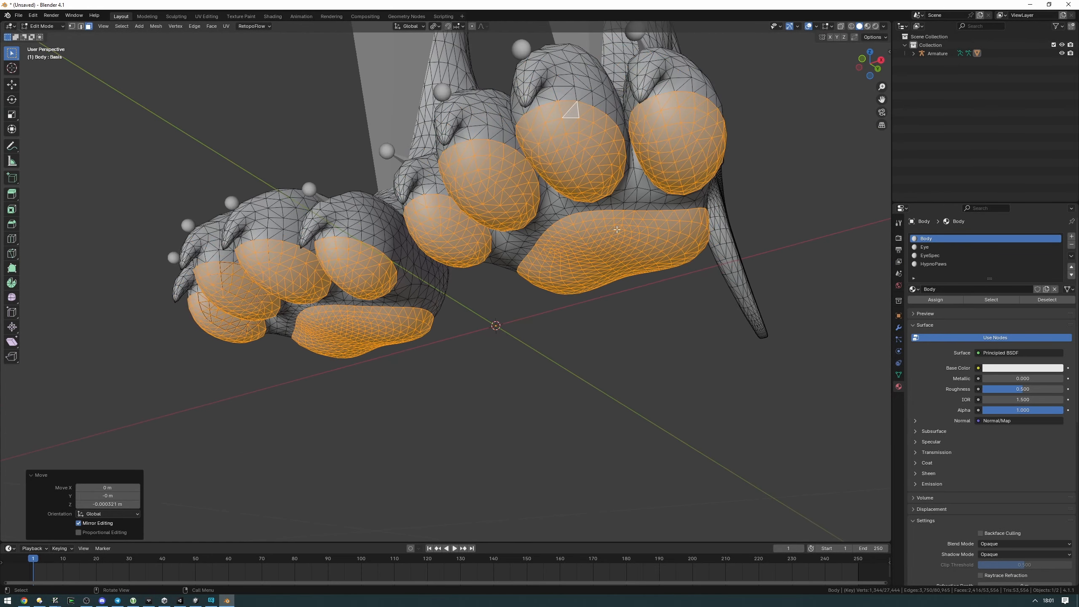
pyautogui.click(937, 264)
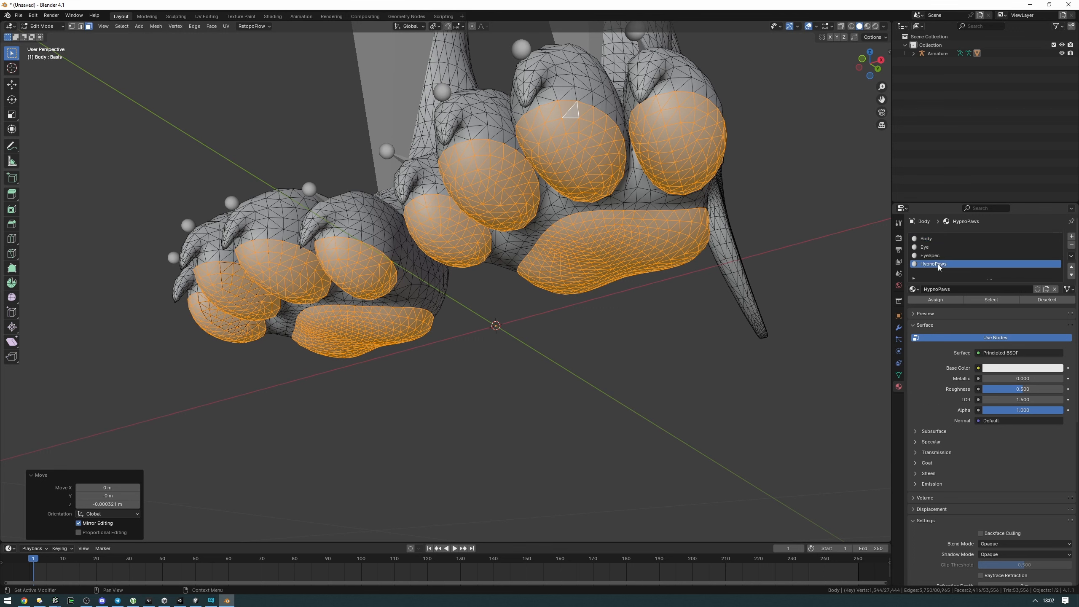
pyautogui.click(936, 299)
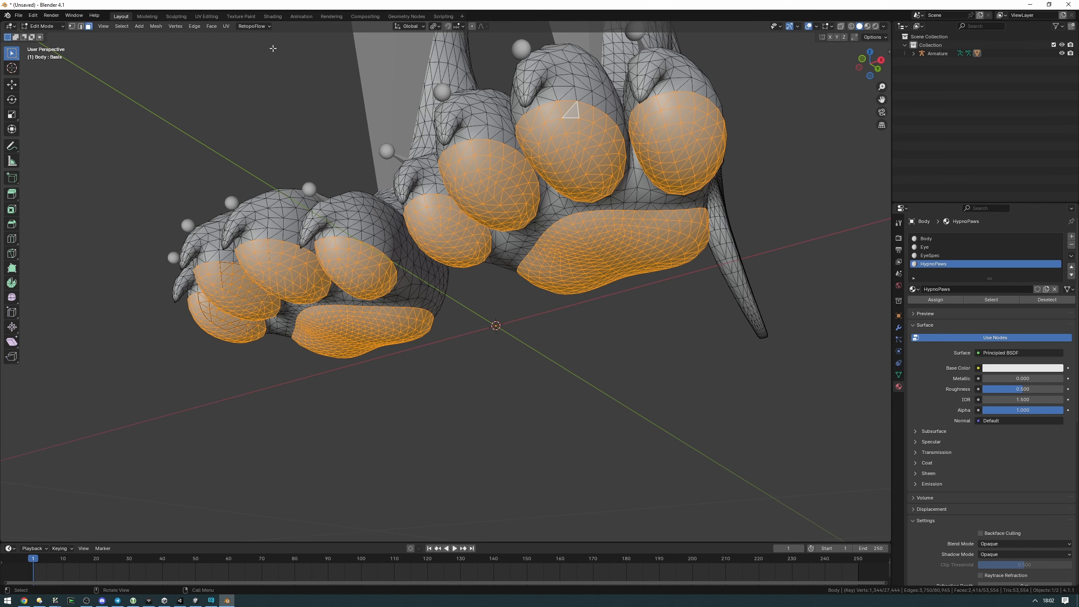
# Unwrap the selected pad faces of both feet with Project from View in the bottom orthographic view of the UV Editing workspace
pyautogui.click(206, 16)
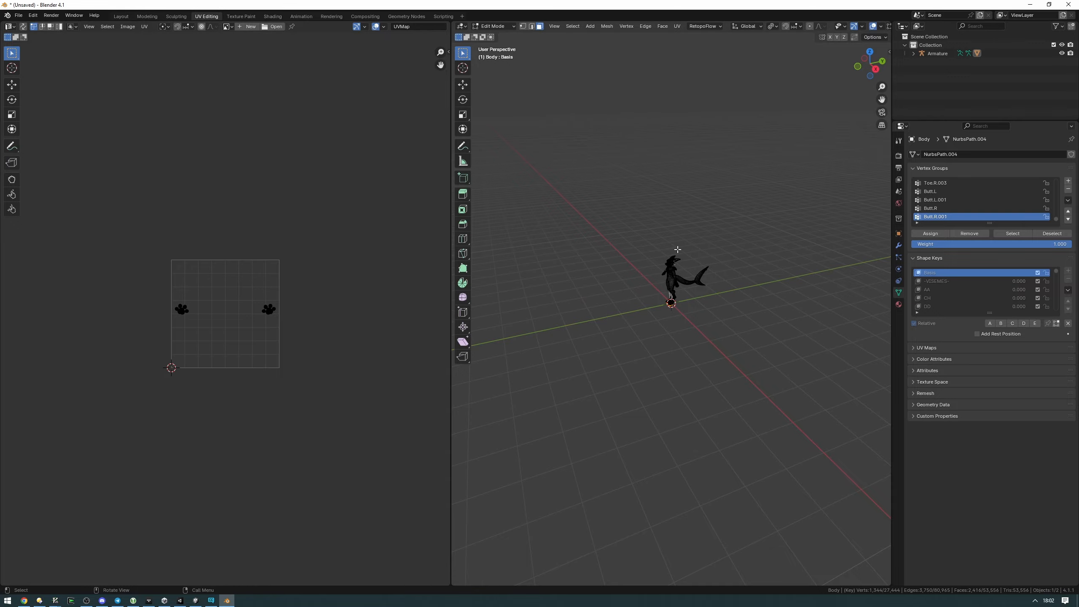
pyautogui.moveTo(650, 276); pyautogui.dragTo(705, 185, button='middle')
pyautogui.scroll(5, 701, 187)
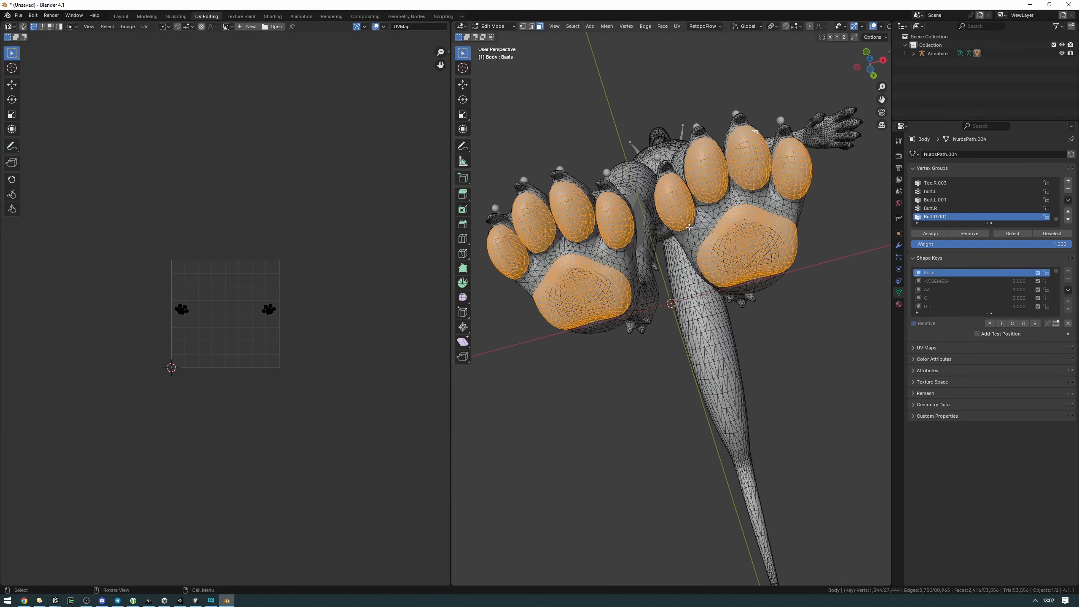
pyautogui.scroll(-1, 707, 215)
pyautogui.moveTo(712, 212); pyautogui.dragTo(710, 236, button='middle')
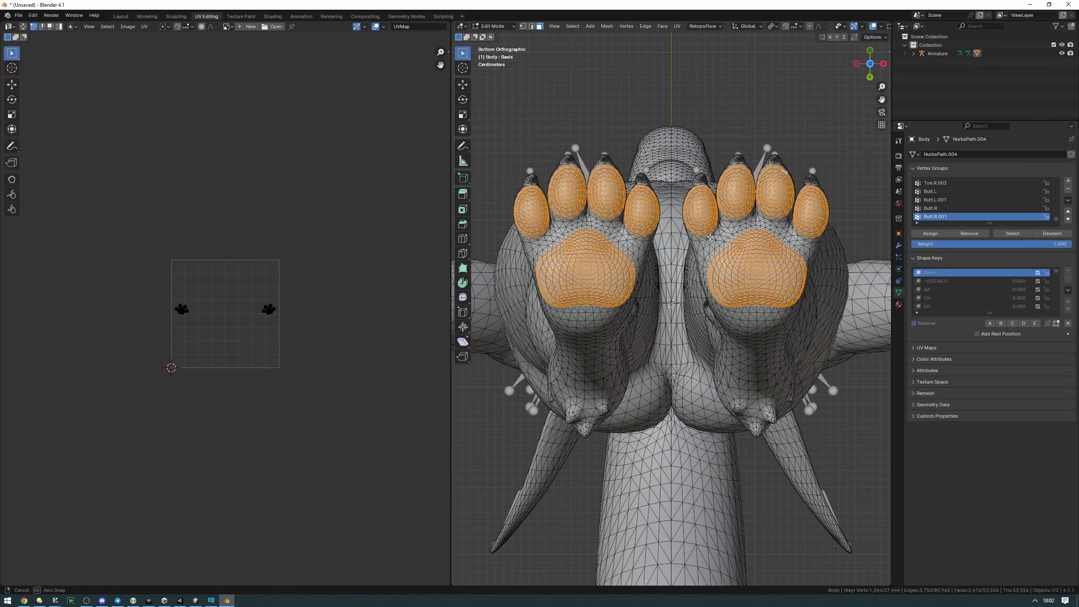
pyautogui.keyDown('shift'); pyautogui.moveTo(679, 194); pyautogui.dragTo(691, 243, button='middle'); pyautogui.keyUp('shift')
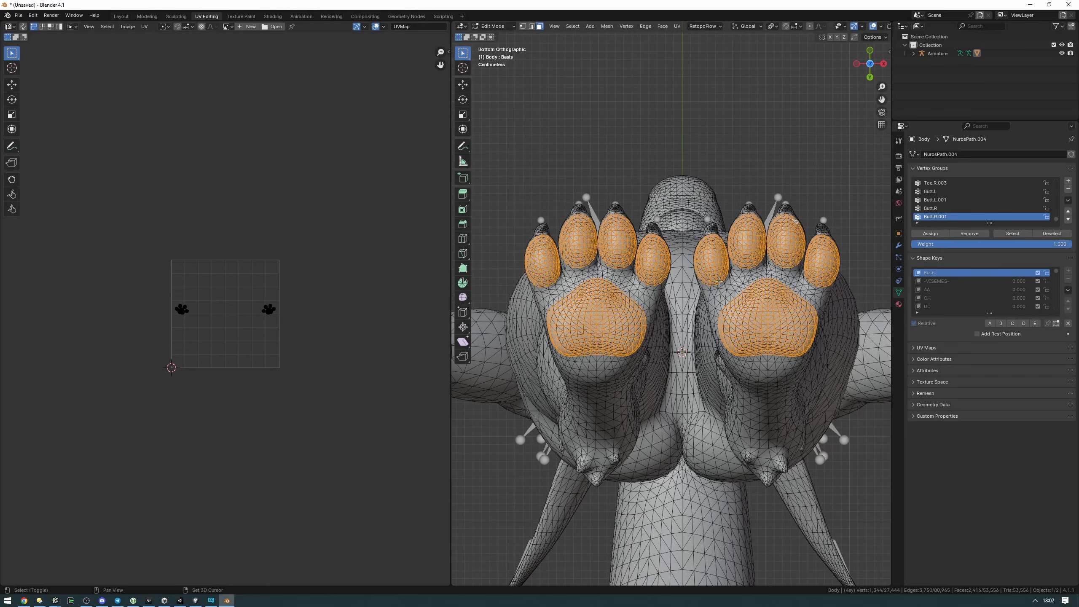
pyautogui.scroll(1, 718, 270)
pyautogui.press('u')
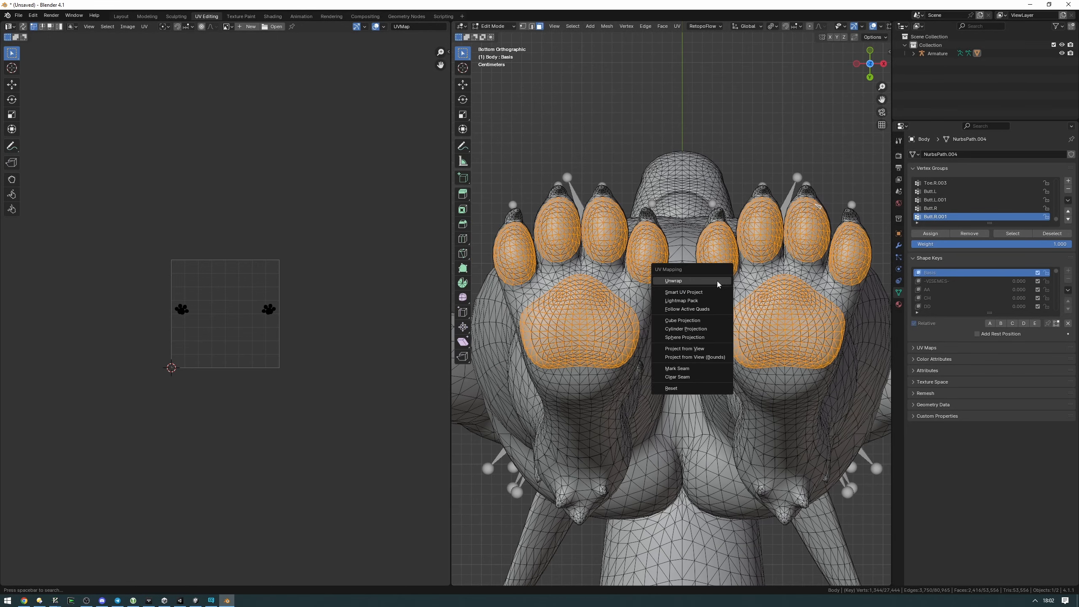
pyautogui.click(687, 349)
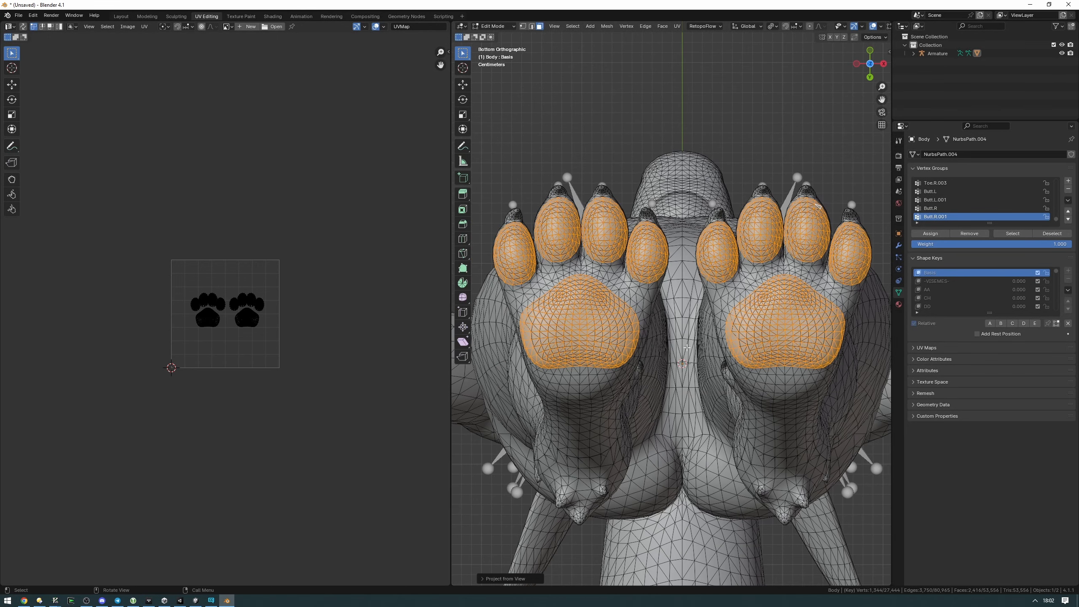
pyautogui.press('Home')
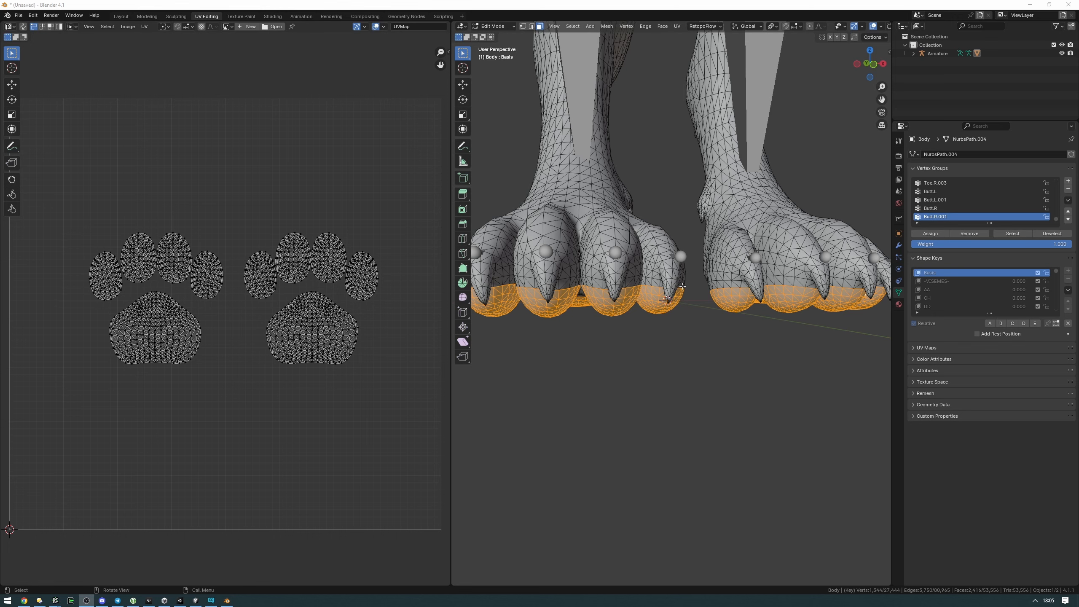
# Add a new shape key to the body mesh in Object Mode and name it HideHypnoPaws
pyautogui.click(121, 16)
pyautogui.hotkey('ctrl', 'Tab')
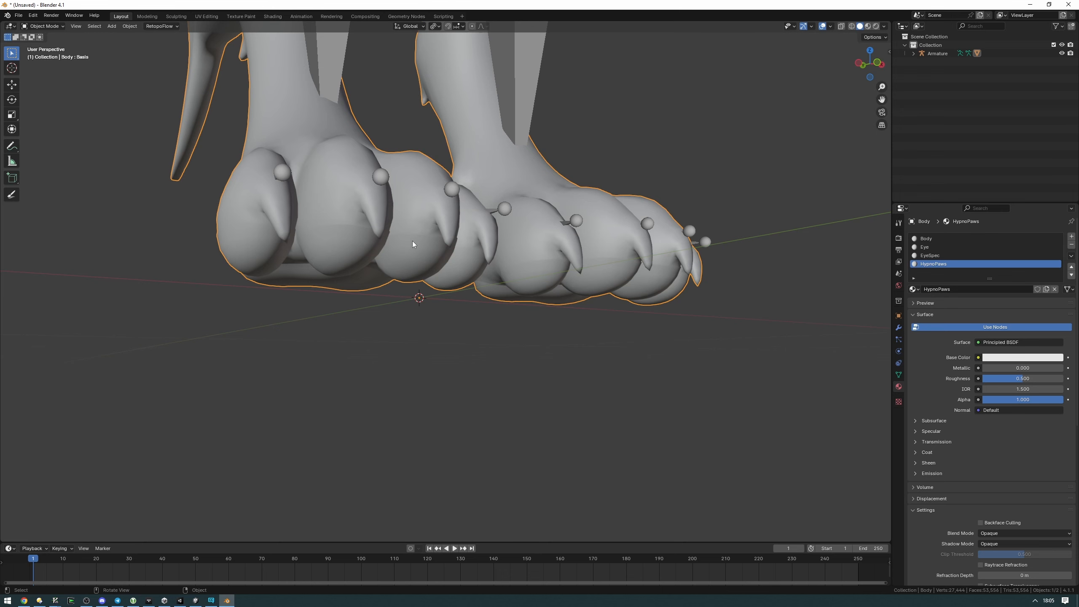
pyautogui.keyDown('shift'); pyautogui.moveTo(323, 233); pyautogui.dragTo(335, 243, button='middle'); pyautogui.keyUp('shift')
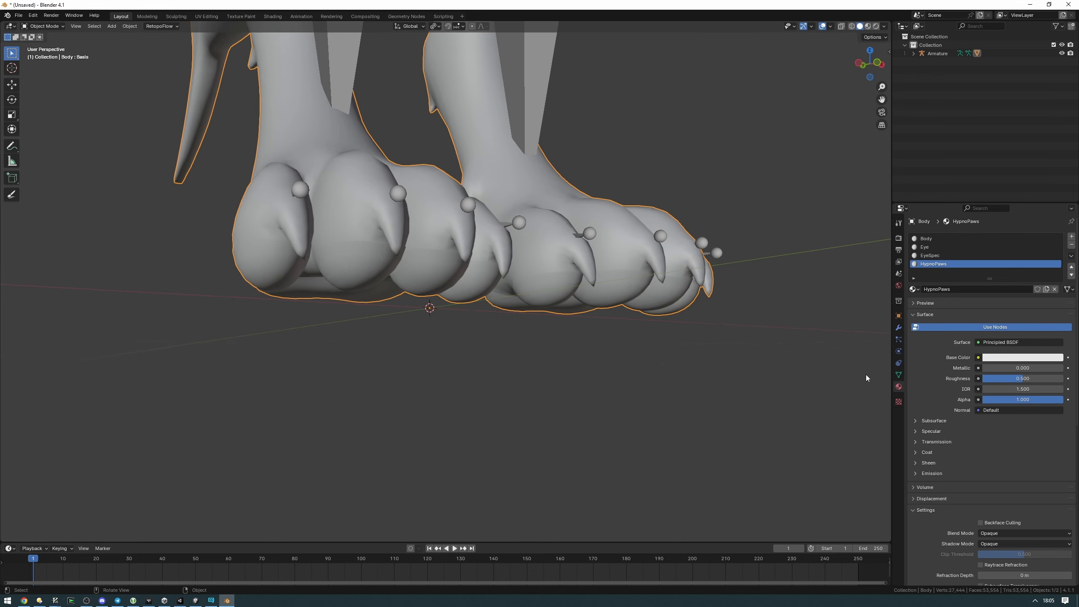
pyautogui.click(899, 375)
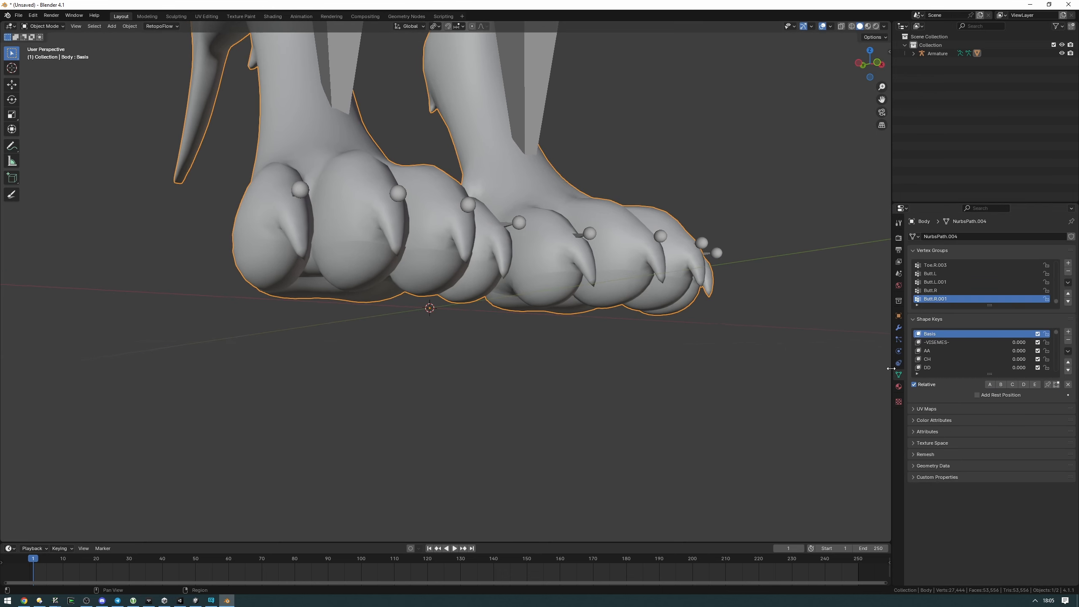
pyautogui.click(1069, 334)
pyautogui.doubleClick(945, 367)
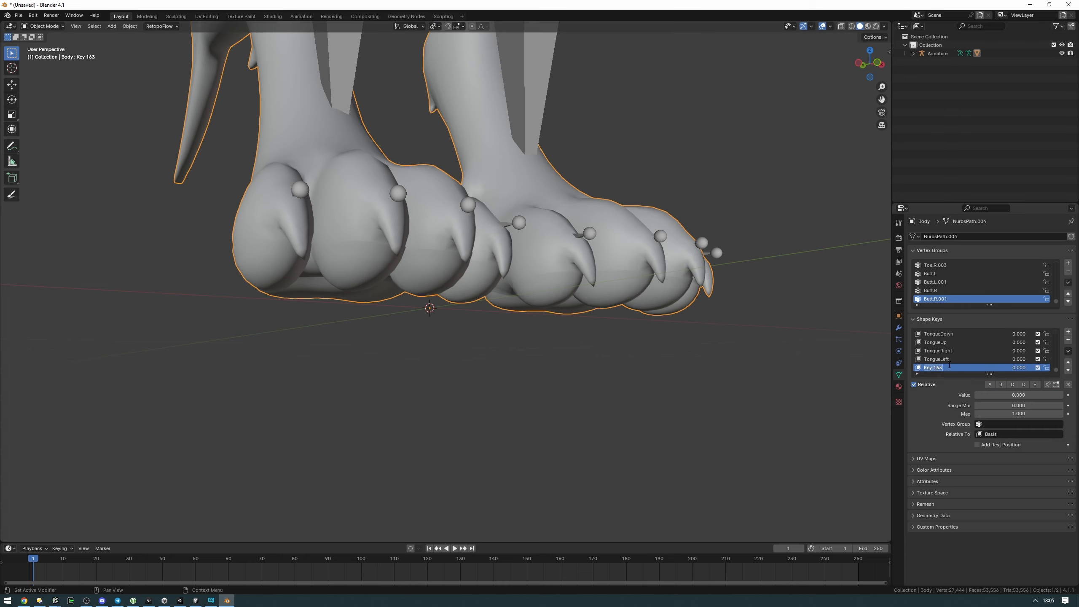
pyautogui.write('HideHypnoPaws')
pyautogui.press('Return')
# Set the HideHypnoPaws shape key value to 1.000 and scale the selected pad faces to 0 in Edit Mode
pyautogui.moveTo(1047, 395); pyautogui.dragTo(1074, 395)
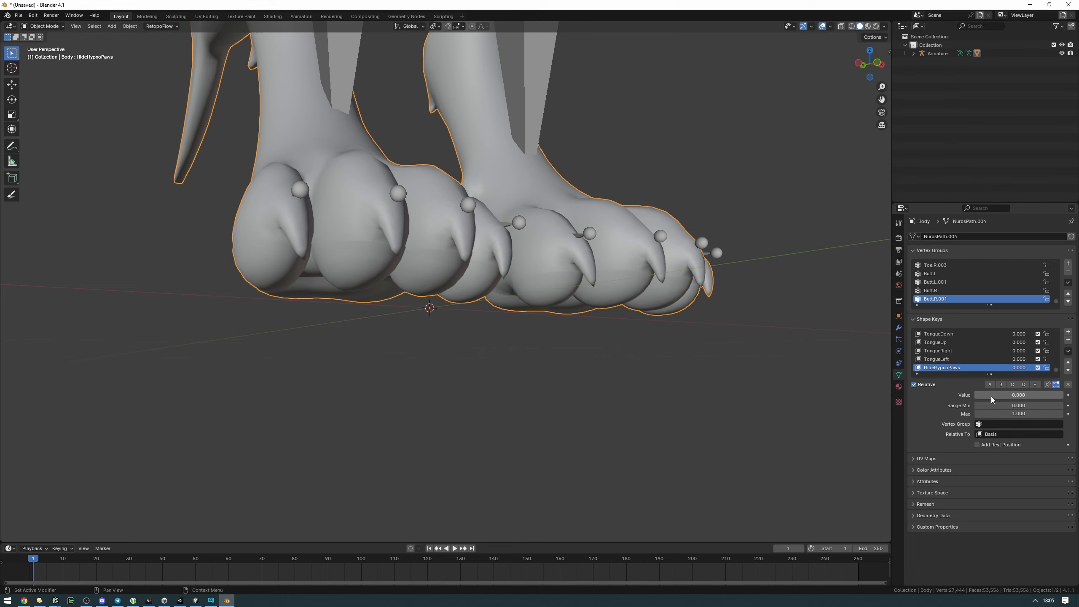
pyautogui.hotkey('ctrl', 'Tab')
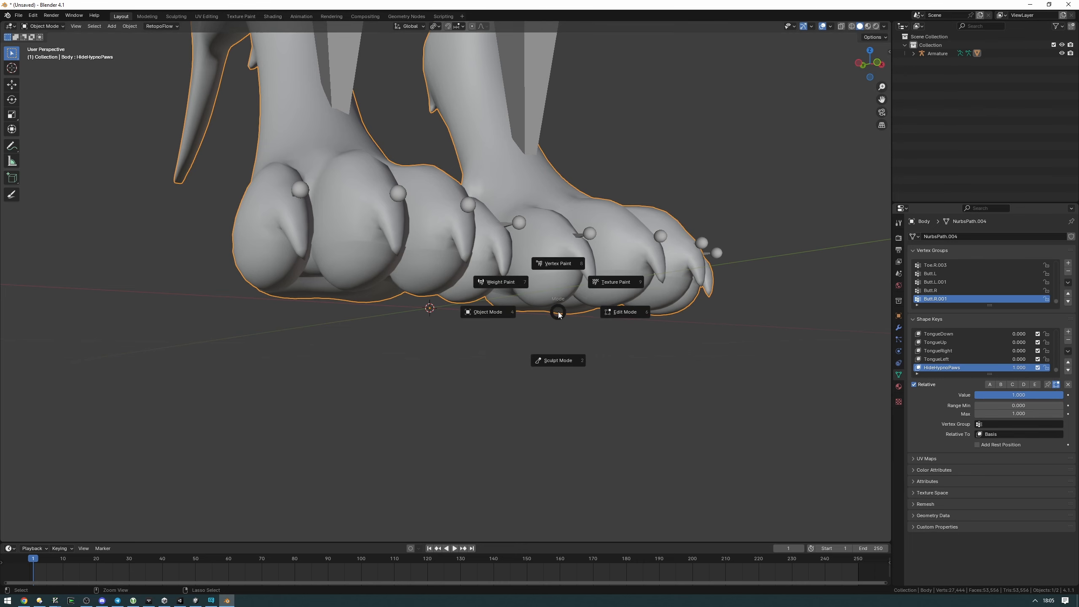
pyautogui.click(622, 312)
pyautogui.moveTo(527, 266); pyautogui.dragTo(506, 255, button='middle')
pyautogui.press('0')
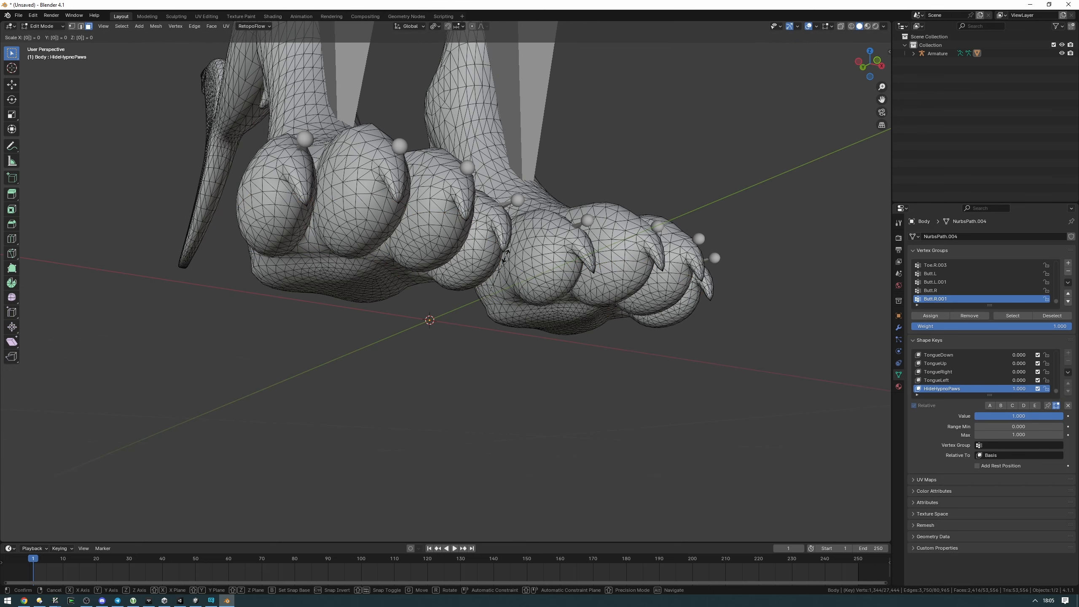
pyautogui.press('Return')
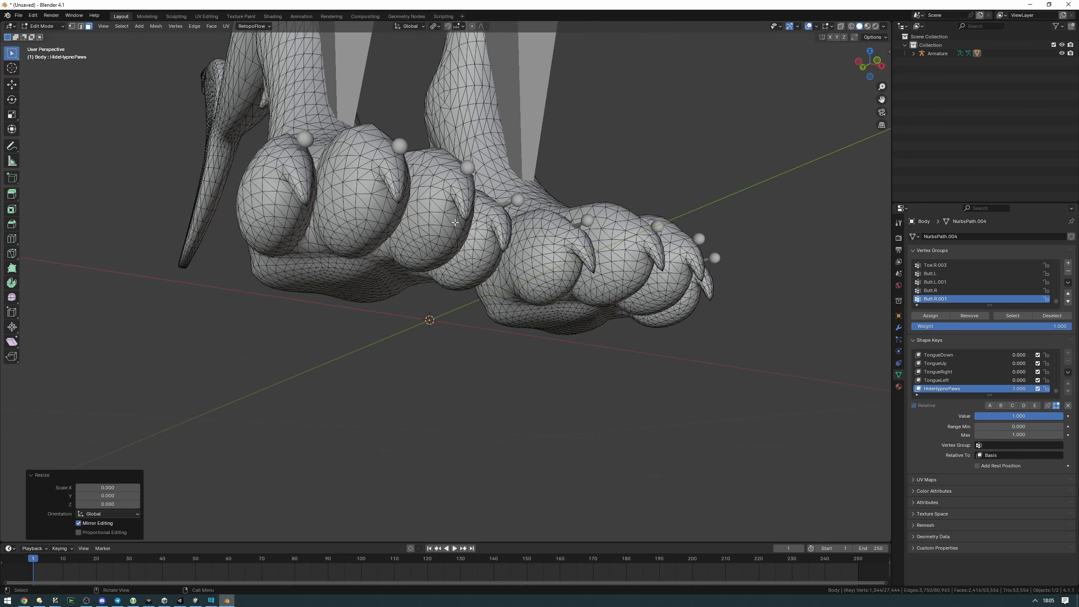
# Set the HideHypnoPaws value to 0.000 and make Basis the active shape key in Object Mode
pyautogui.moveTo(1020, 416); pyautogui.dragTo(934, 416)
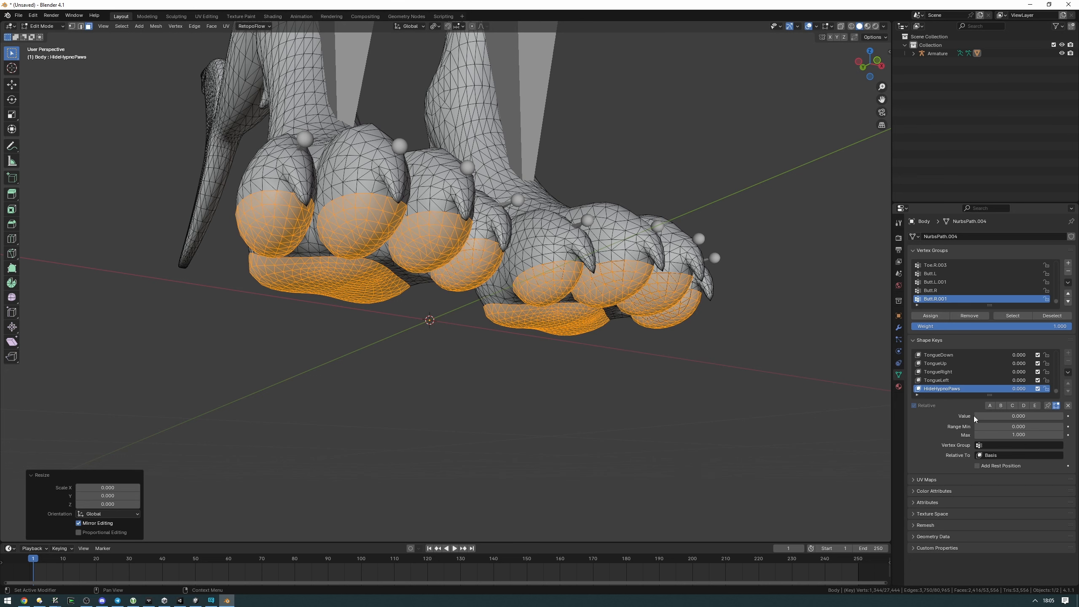
pyautogui.hotkey('ctrl', 'Tab')
pyautogui.click(681, 299)
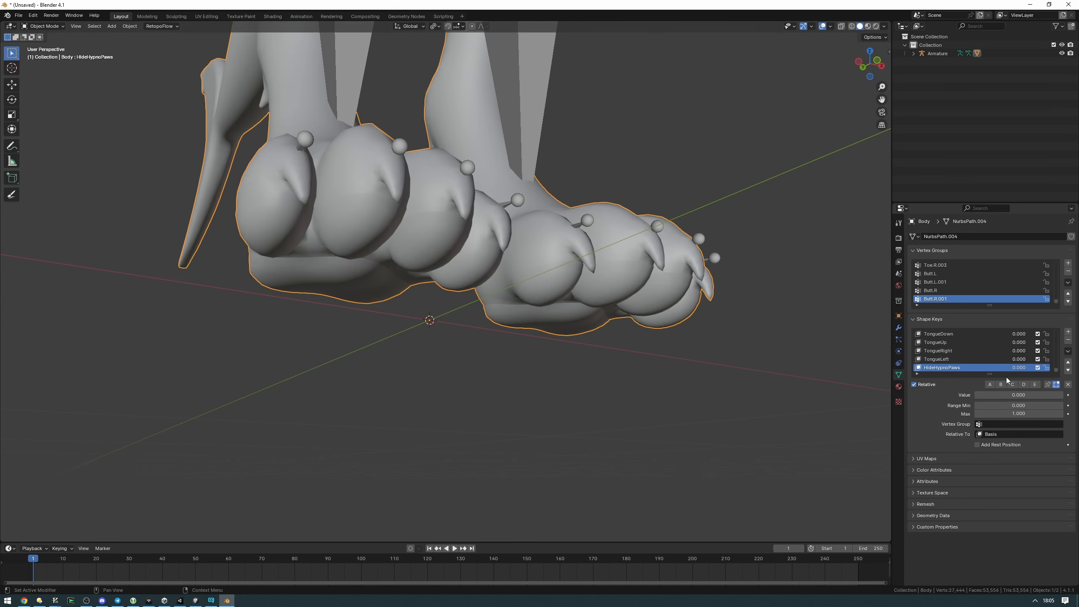
pyautogui.scroll(10, 960, 353)
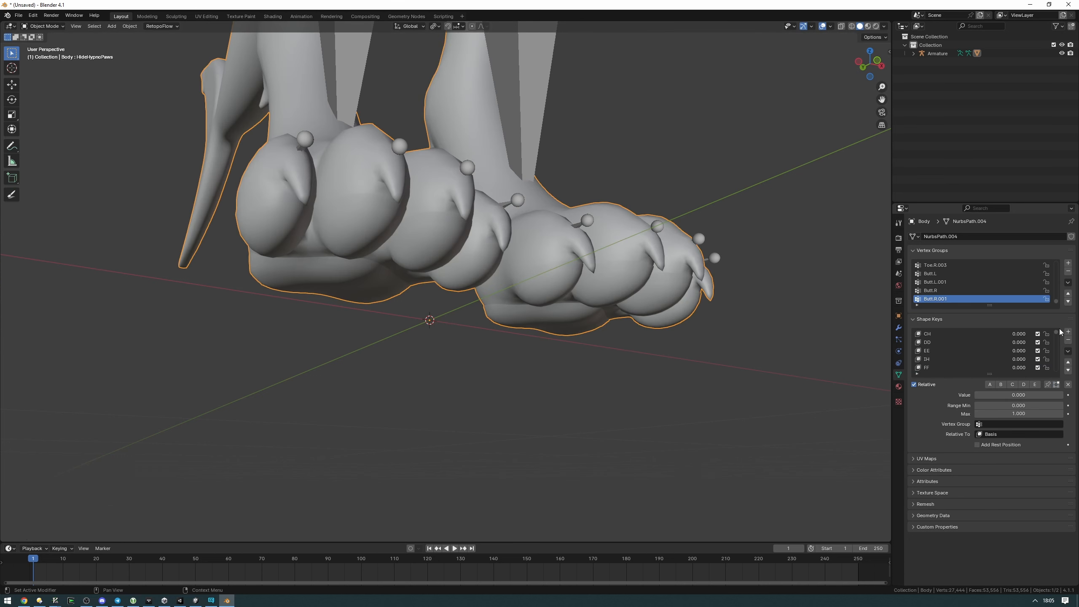
pyautogui.click(948, 333)
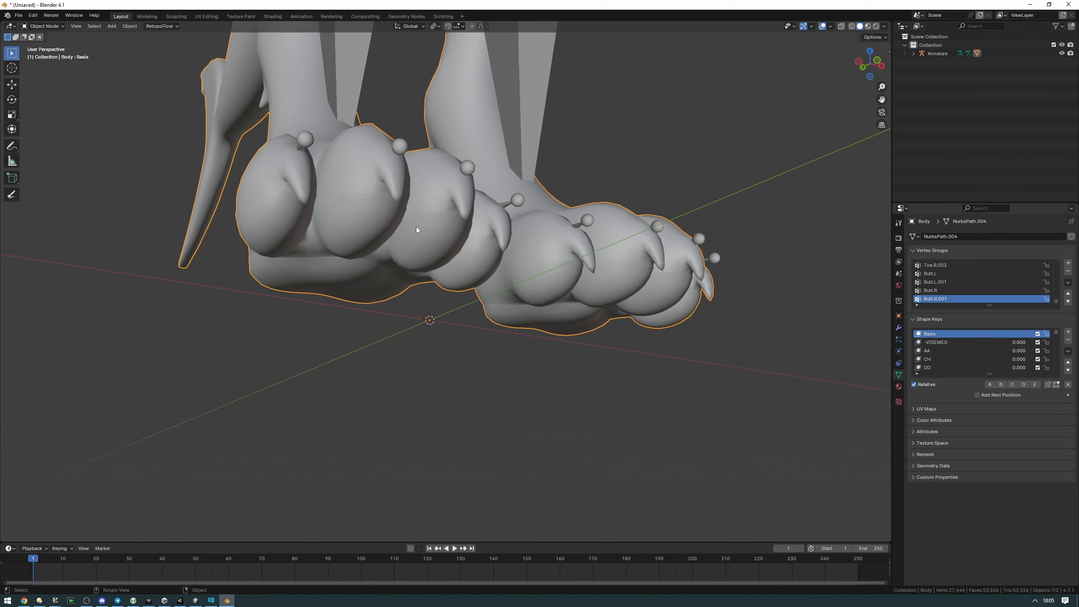
# Open the FBX export settings and expand the Armature hierarchy in the scene collection
pyautogui.moveTo(416, 226); pyautogui.dragTo(465, 253, button='middle')
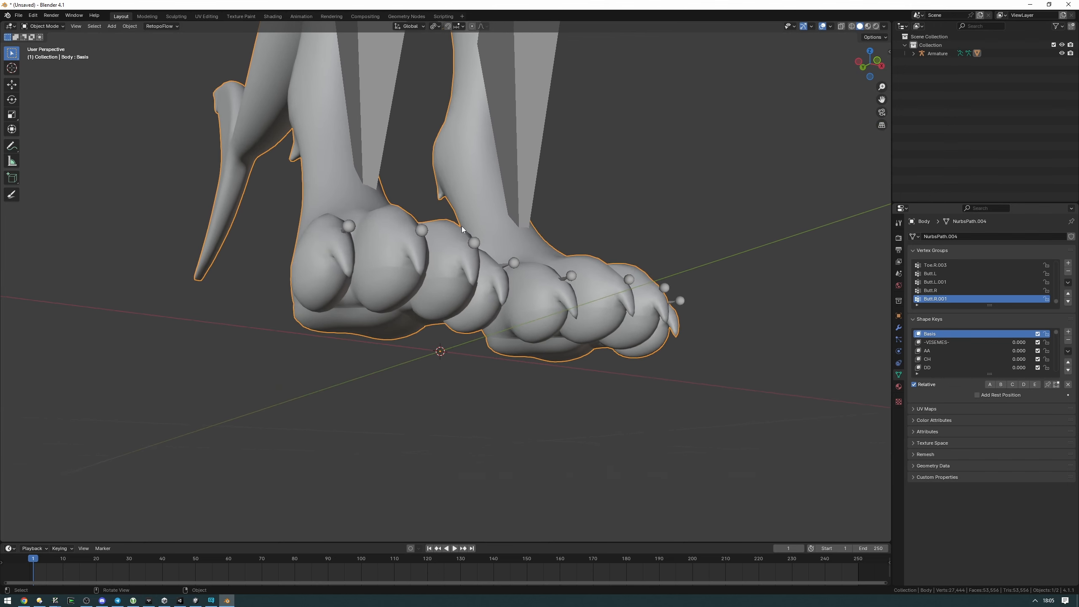
pyautogui.click(18, 15)
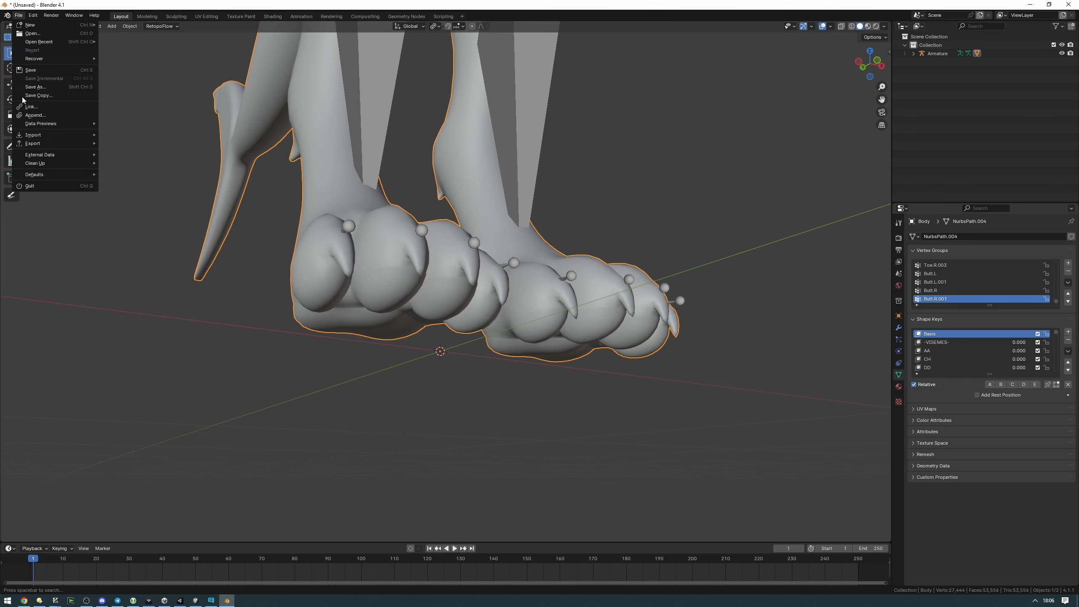
pyautogui.moveTo(43, 143)
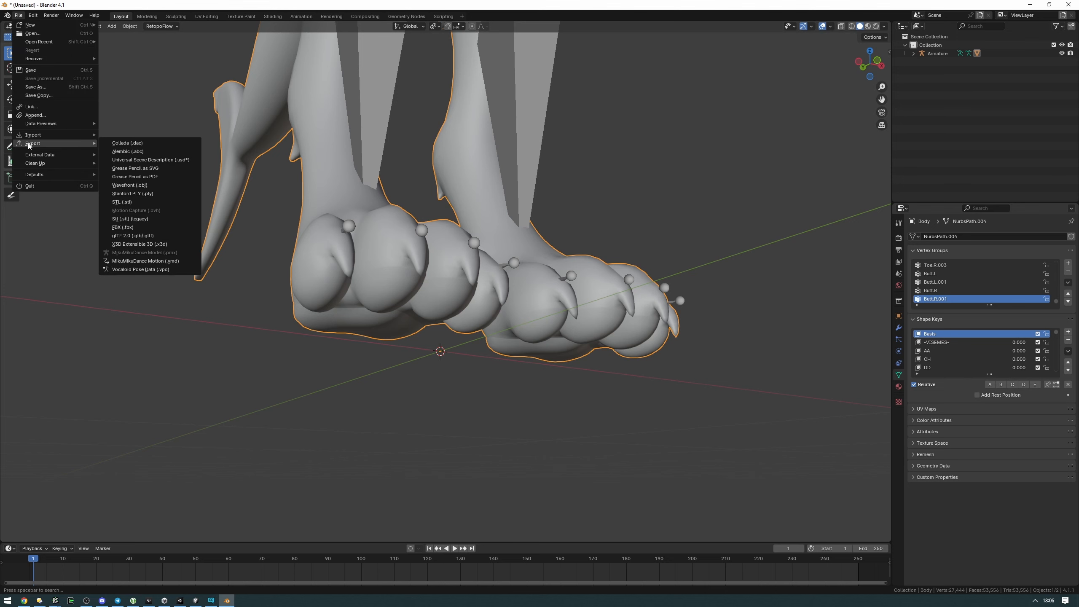
pyautogui.click(154, 229)
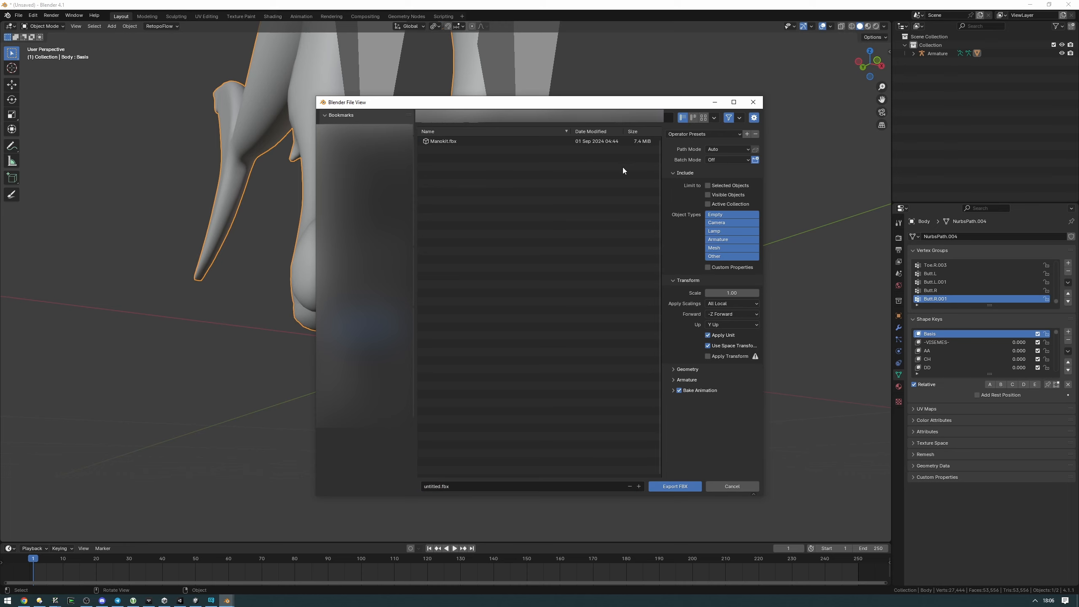
pyautogui.click(913, 54)
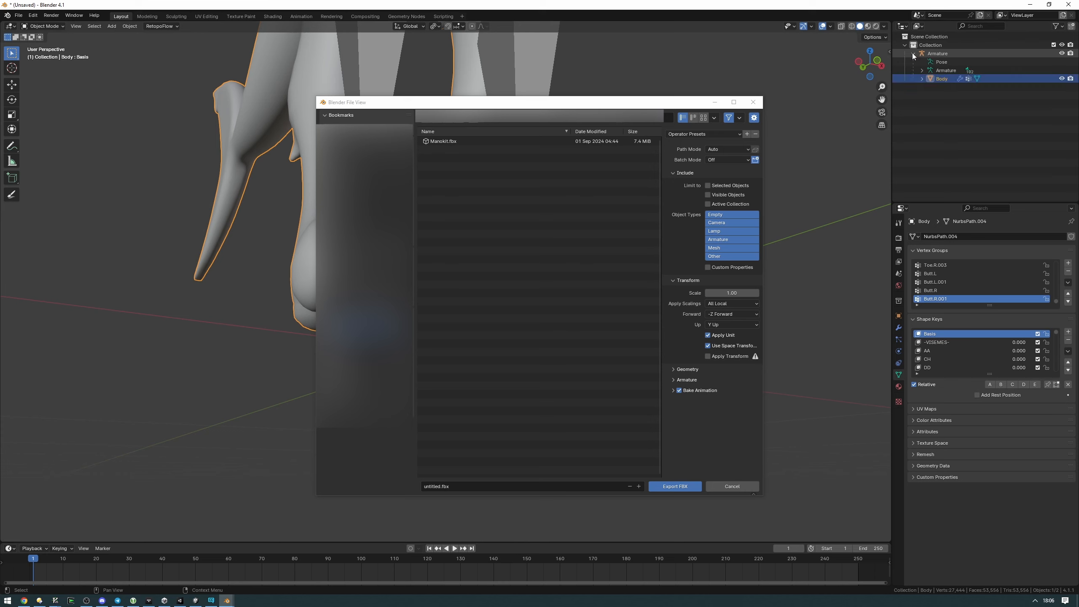